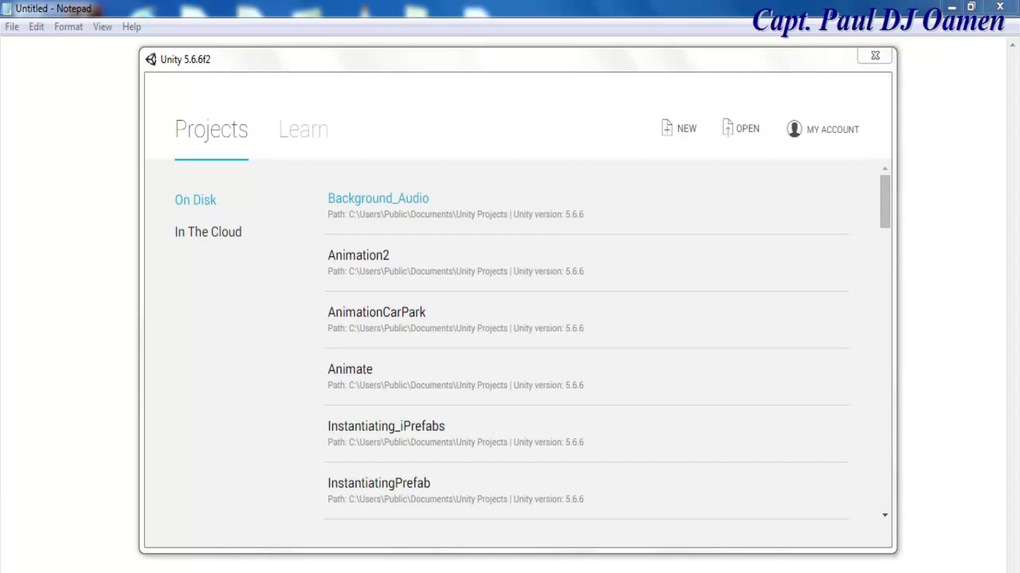
# - Create a new 3D project named AudioBackground
pyautogui.click(685, 132)
pyautogui.moveTo(405, 257); pyautogui.dragTo(275, 254)
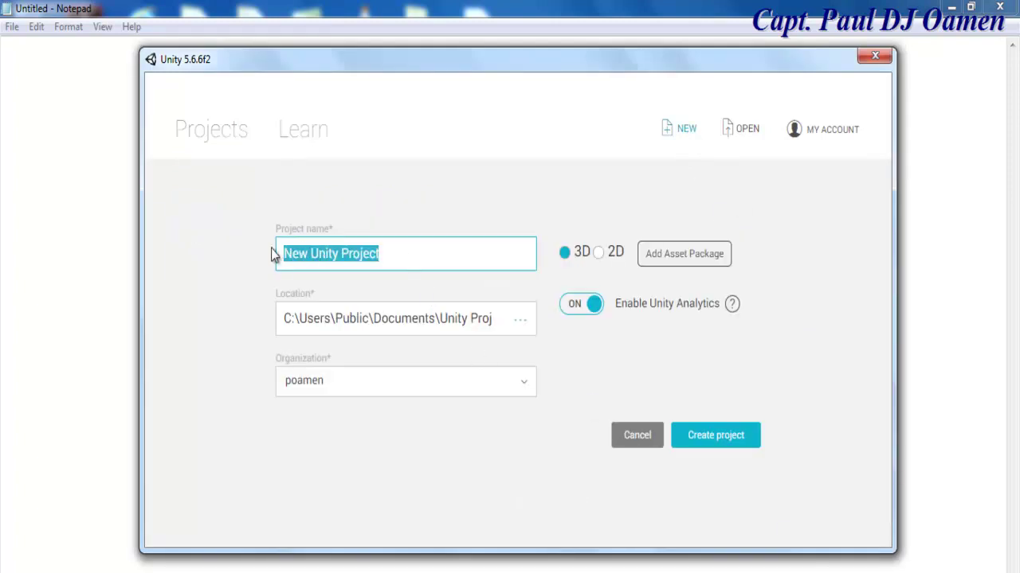
pyautogui.write('Audio')
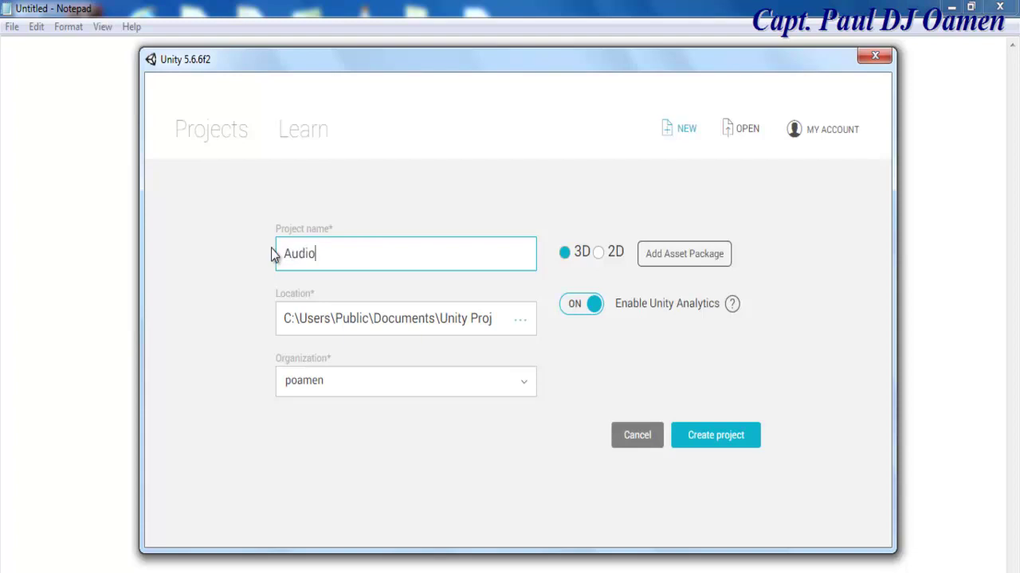
pyautogui.write('Background')
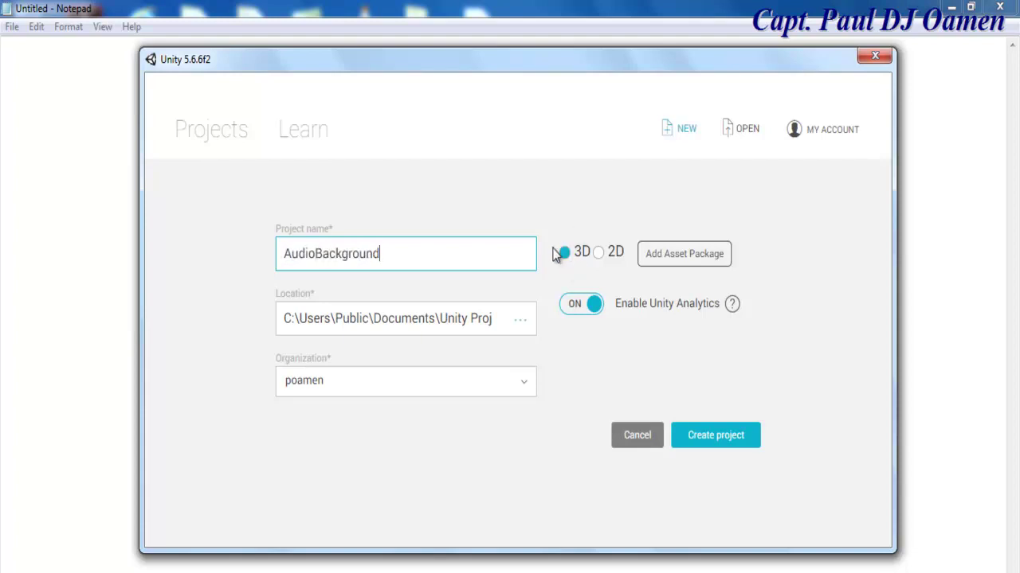
pyautogui.click(705, 440)
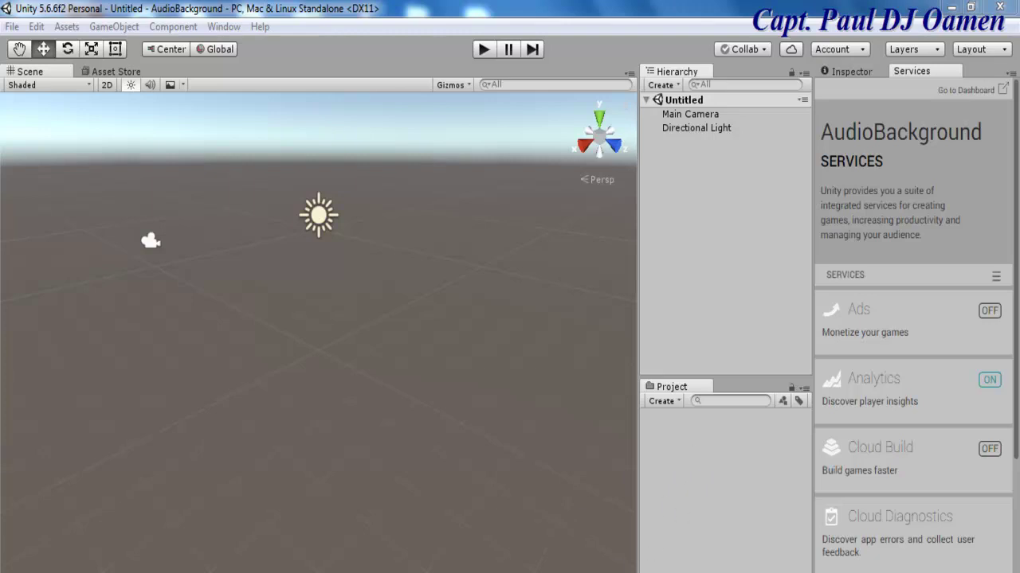
# - Import the Down audio file from the Ice_Cream_Eater folder in Windows Explorer into the Unity project's assets
pyautogui.hotkey('alt', 'Tab')
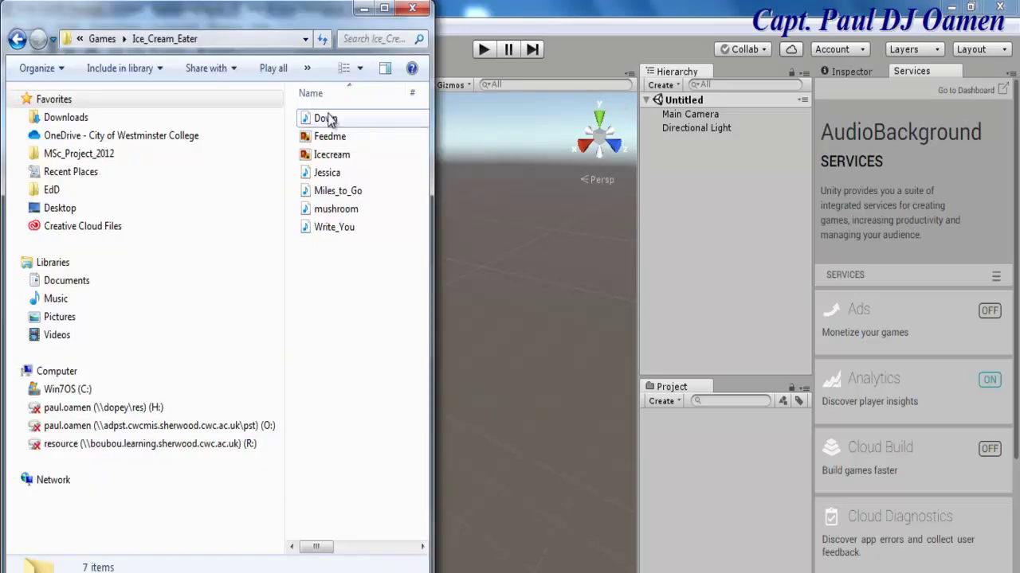
pyautogui.moveTo(325, 121); pyautogui.dragTo(707, 492)
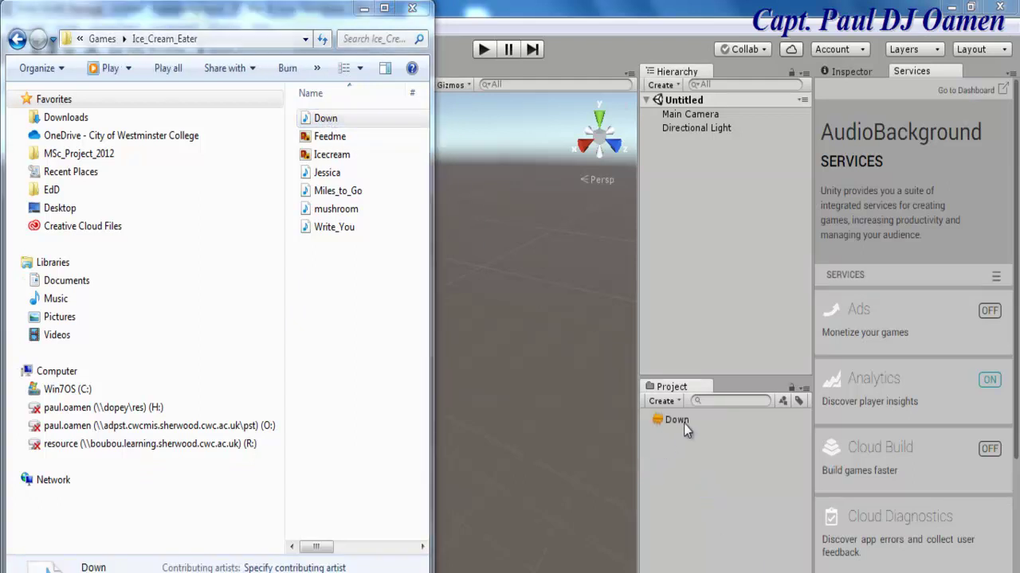
pyautogui.click(364, 9)
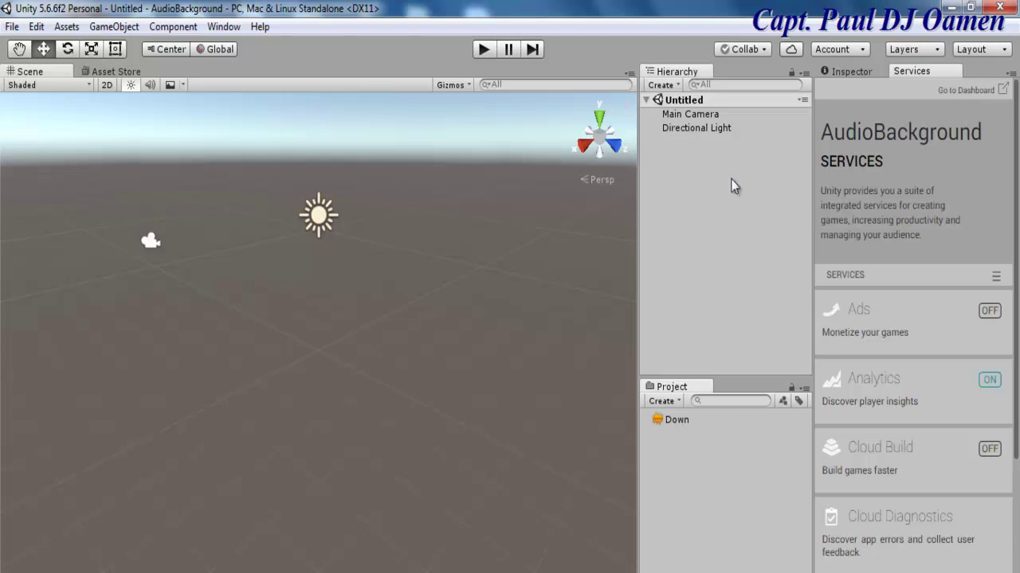
# - Add a 3D plane to the scene and set its X and Z scale to 5
pyautogui.click(677, 86)
pyautogui.moveTo(687, 148)
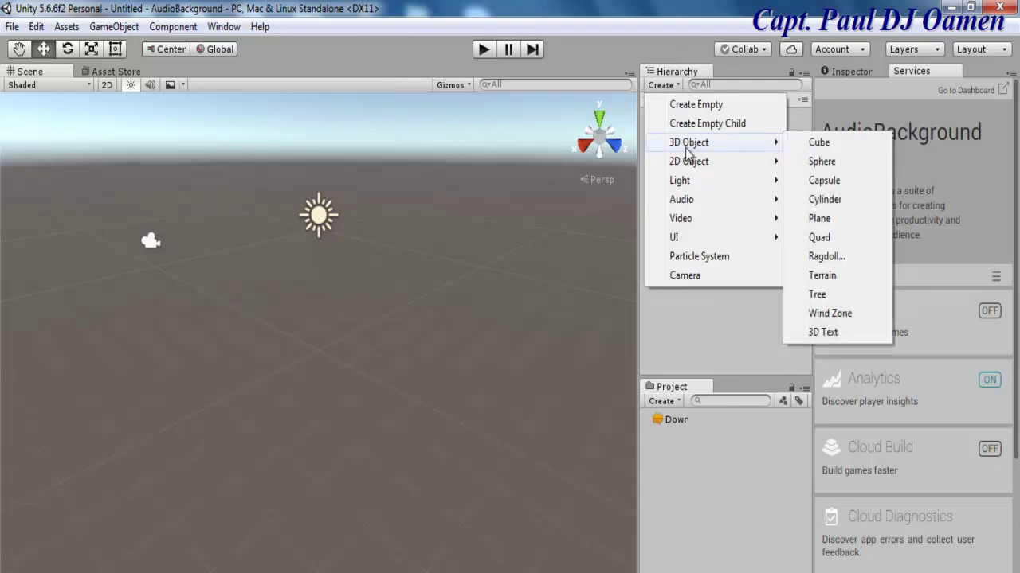
pyautogui.click(826, 220)
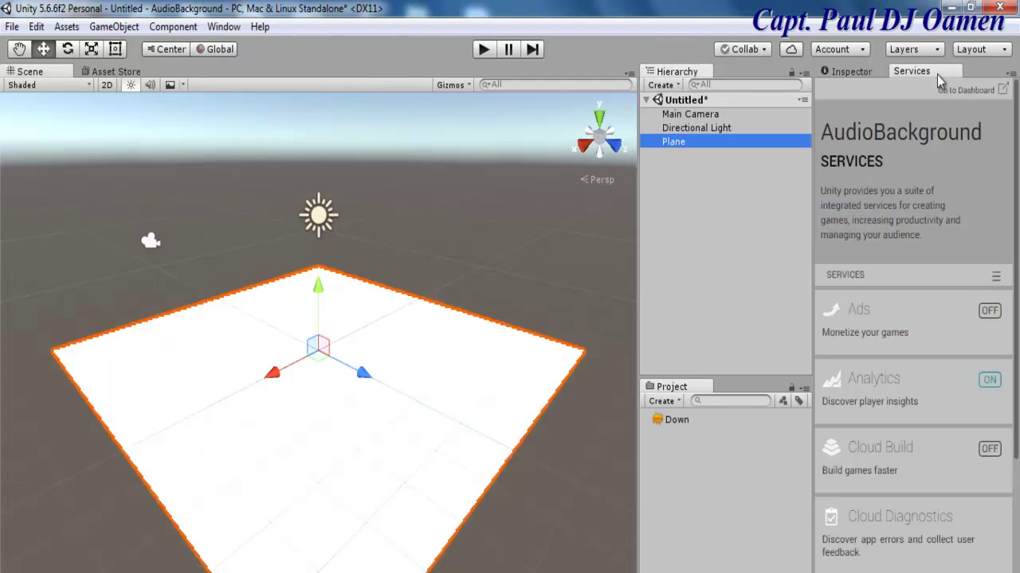
pyautogui.click(867, 74)
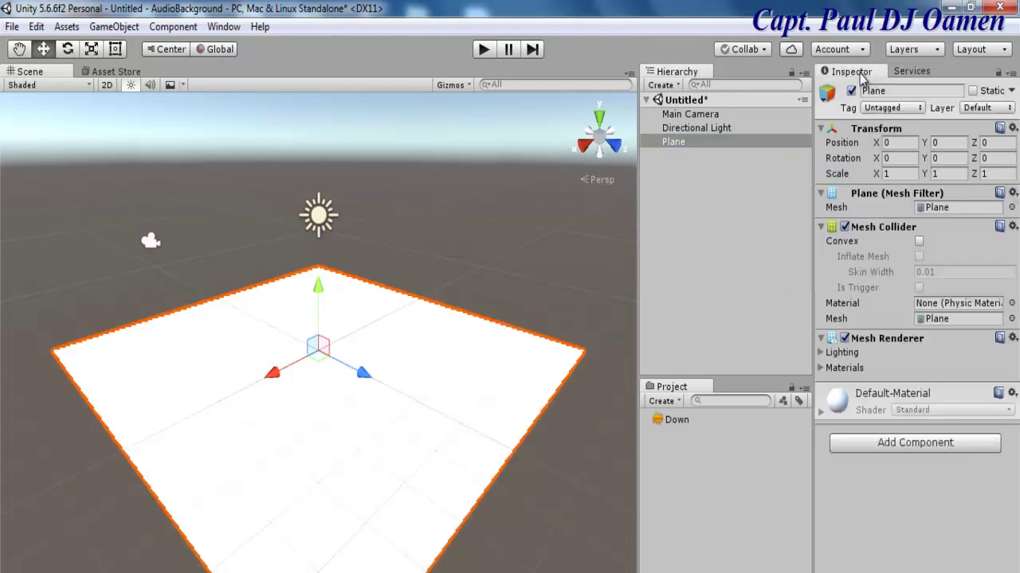
pyautogui.click(886, 174)
pyautogui.write('5')
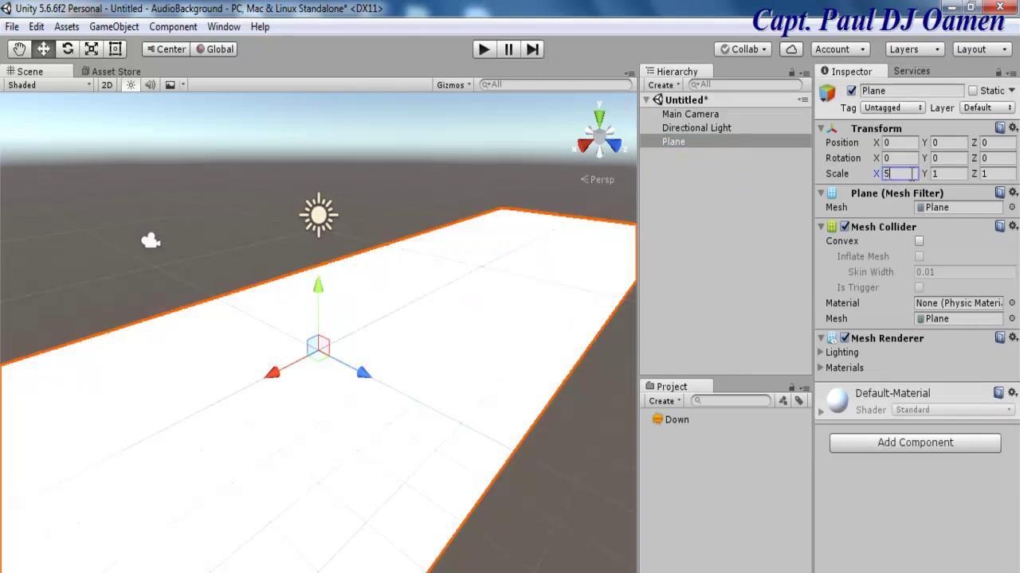
pyautogui.click(986, 173)
pyautogui.write('5')
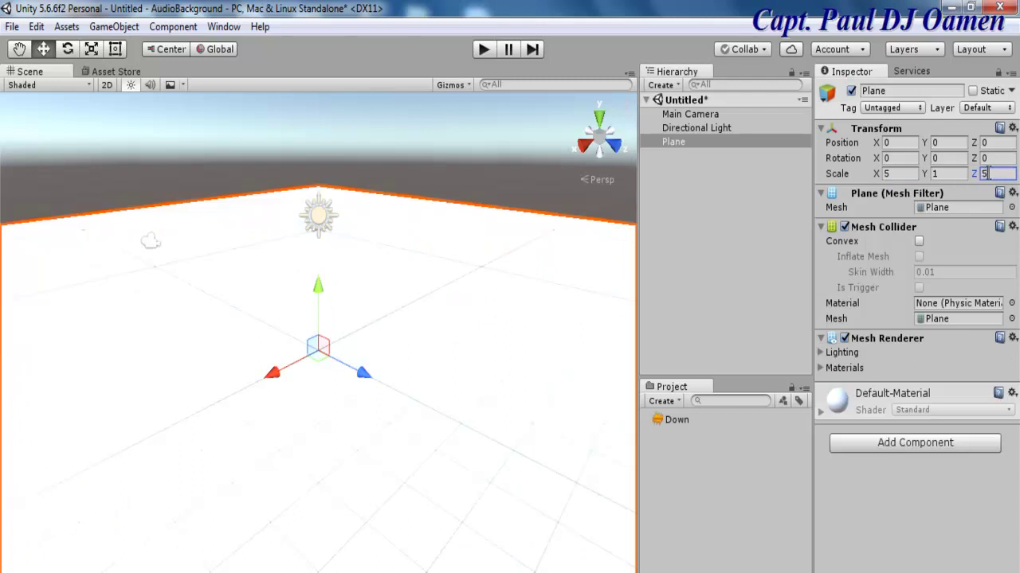
pyautogui.click(724, 251)
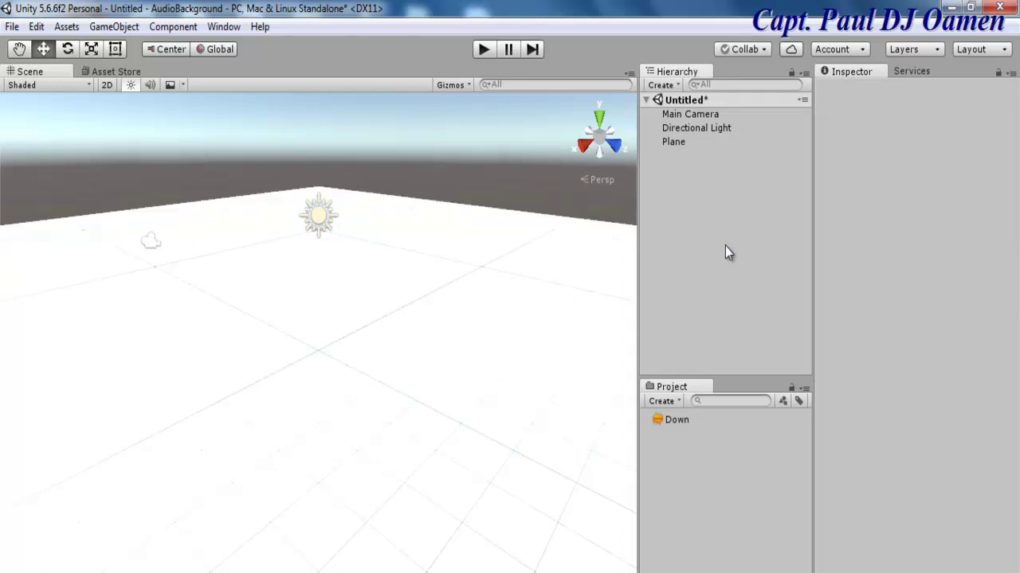
# - Create an empty game object and make it a child of the Main Camera
pyautogui.click(674, 118)
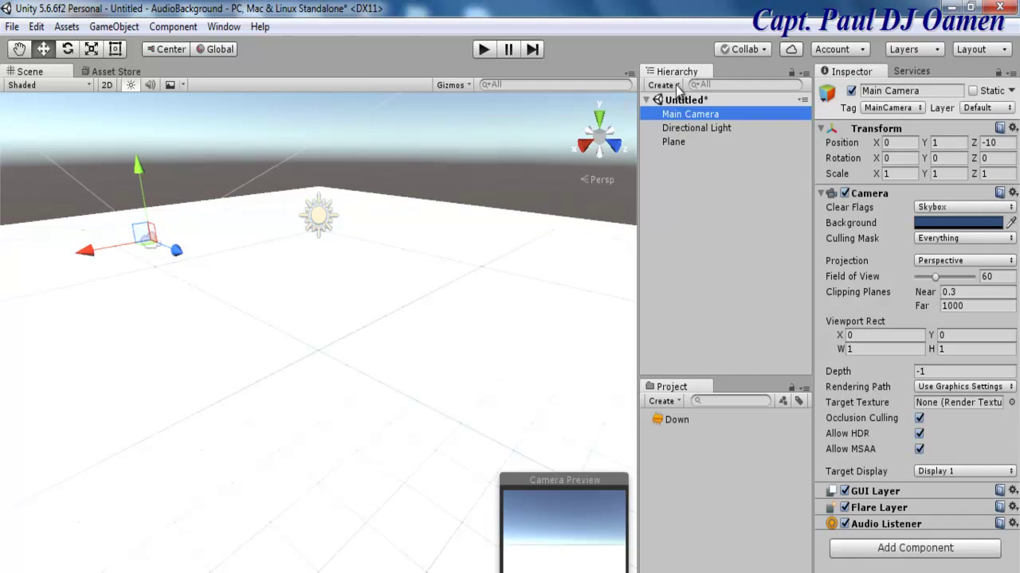
pyautogui.click(675, 85)
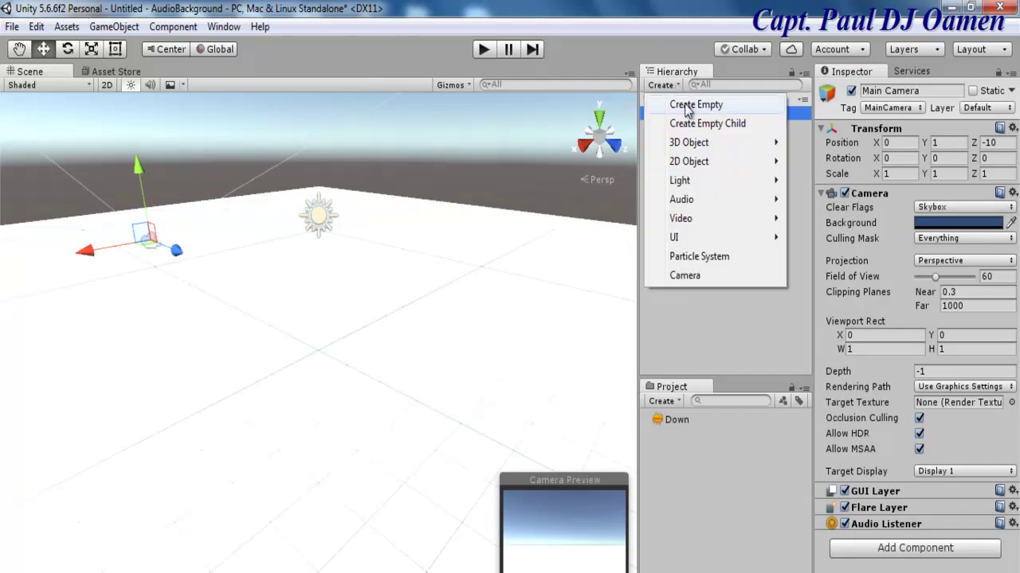
pyautogui.click(687, 106)
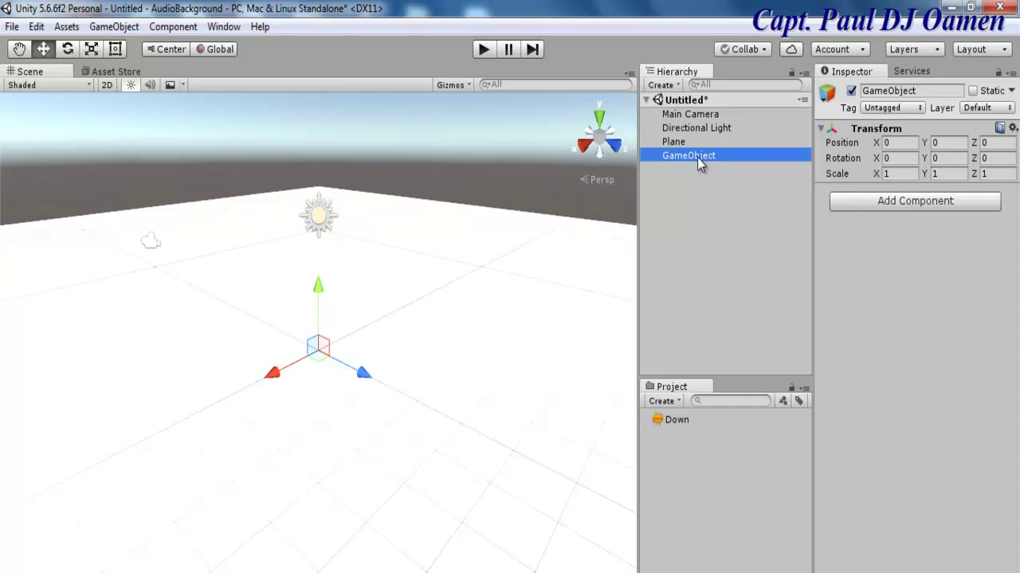
pyautogui.moveTo(697, 156); pyautogui.dragTo(699, 117)
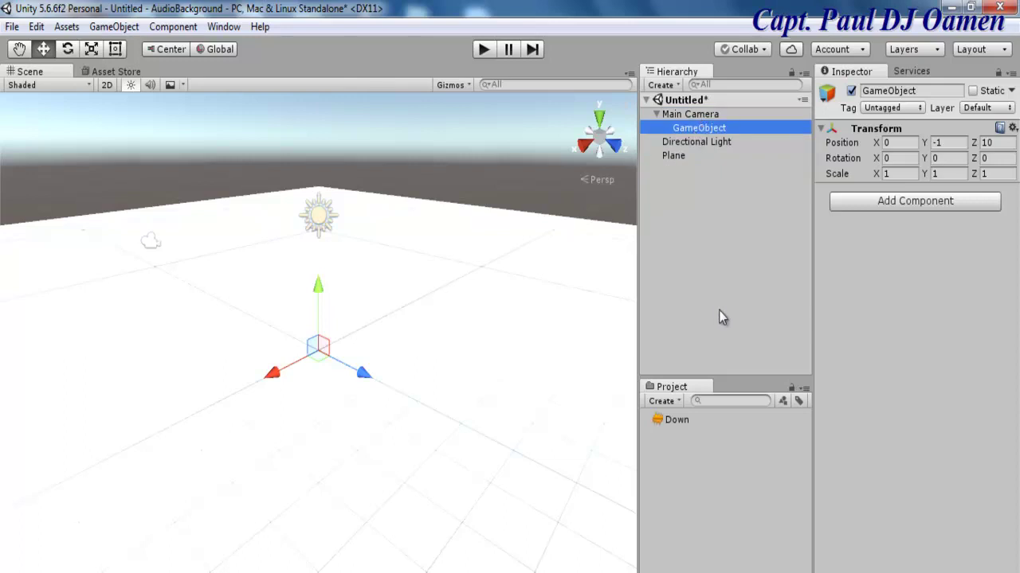
# - Preview the imported Down audio clip in the external media player, and close the player
pyautogui.click(675, 423)
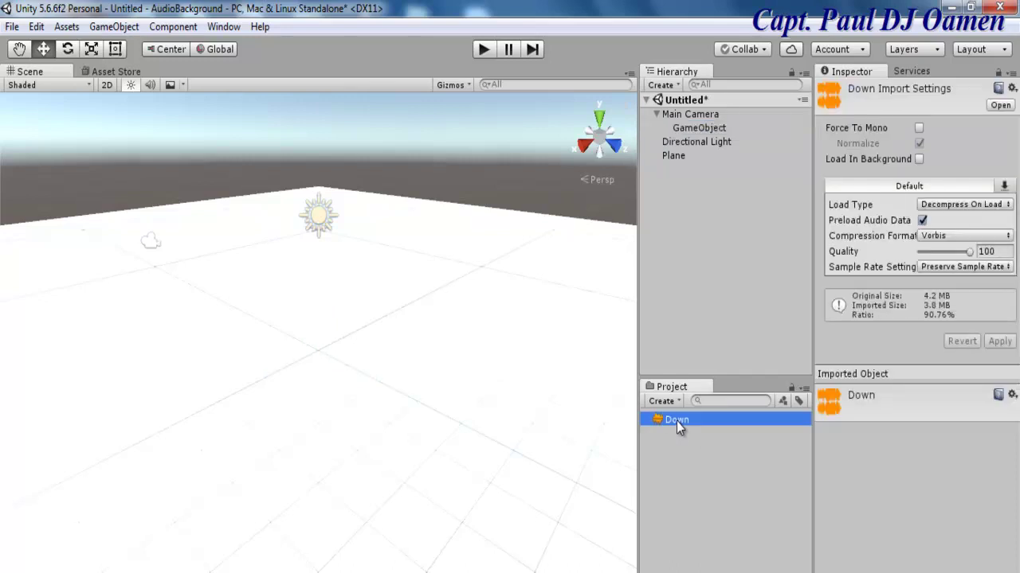
pyautogui.click(1001, 105)
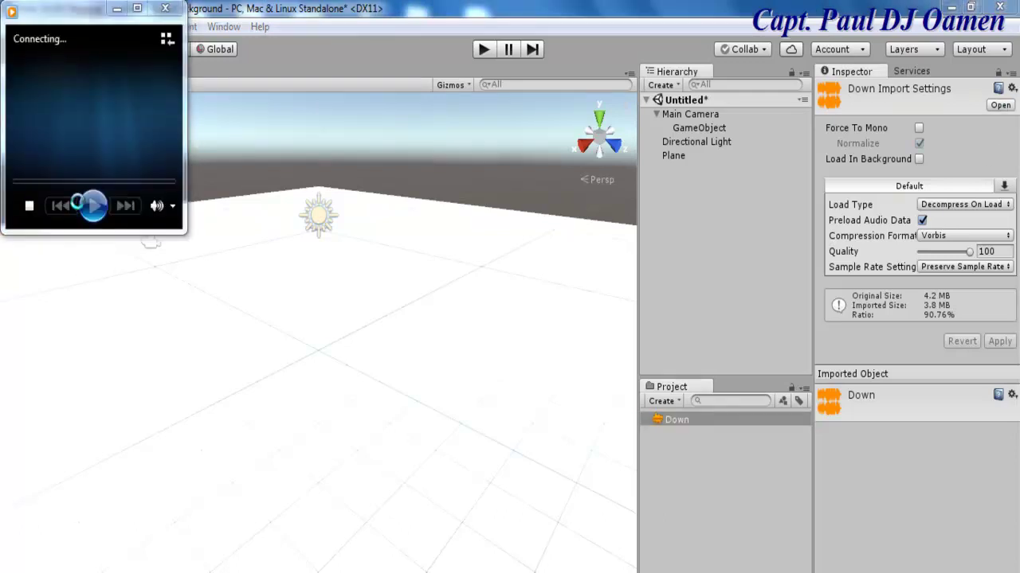
pyautogui.click(165, 8)
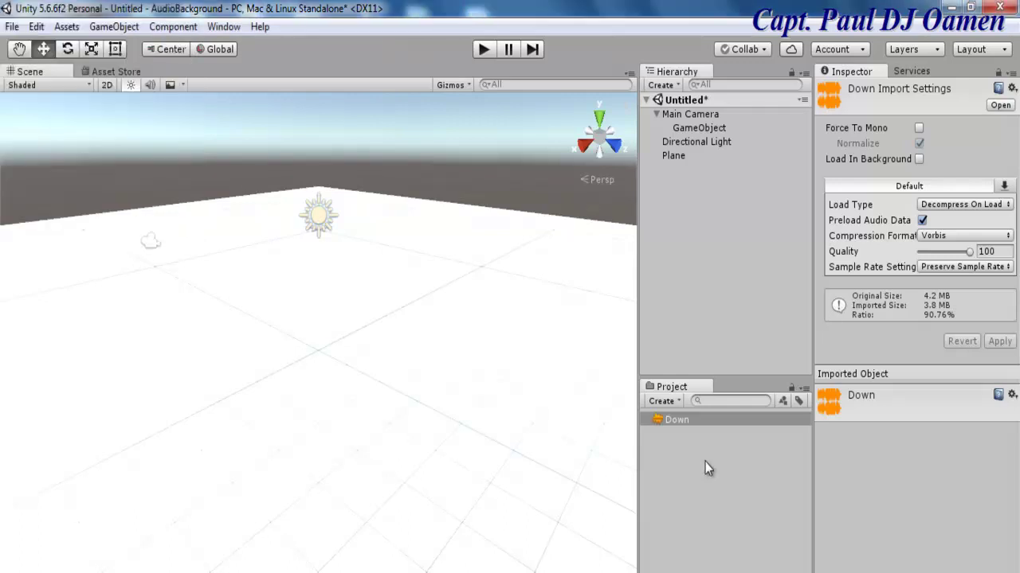
# - Attach the Down clip to the camera's child GameObject as a looping audio source with its volume at 0.77
pyautogui.moveTo(683, 422); pyautogui.dragTo(711, 127)
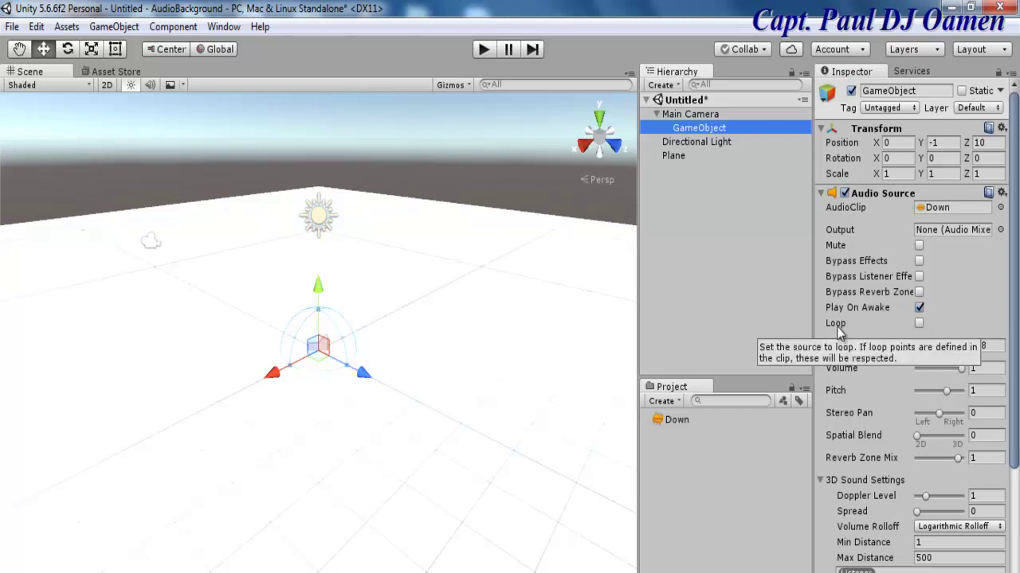
pyautogui.click(920, 324)
pyautogui.click(920, 324)
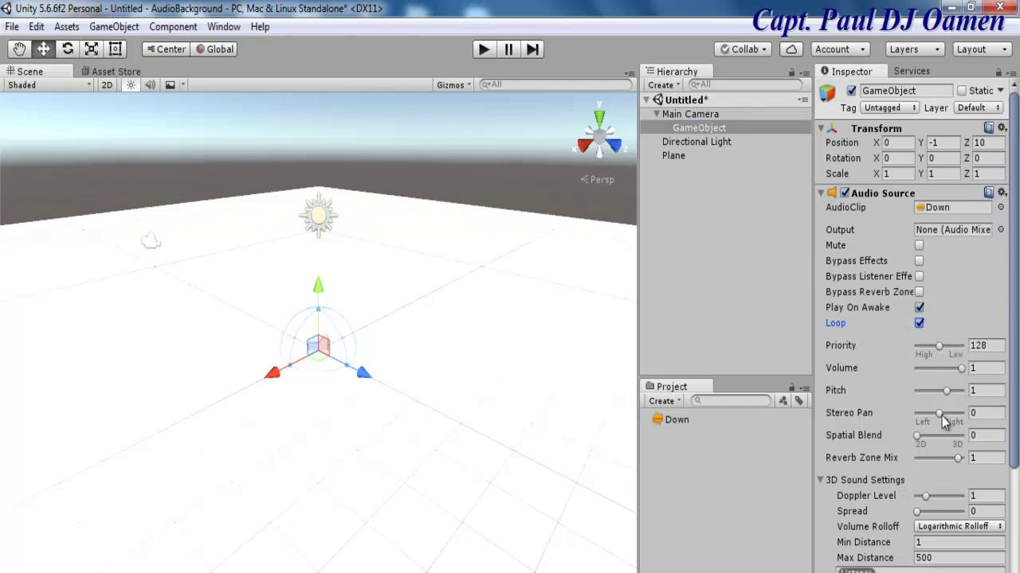
pyautogui.moveTo(962, 372); pyautogui.dragTo(949, 374)
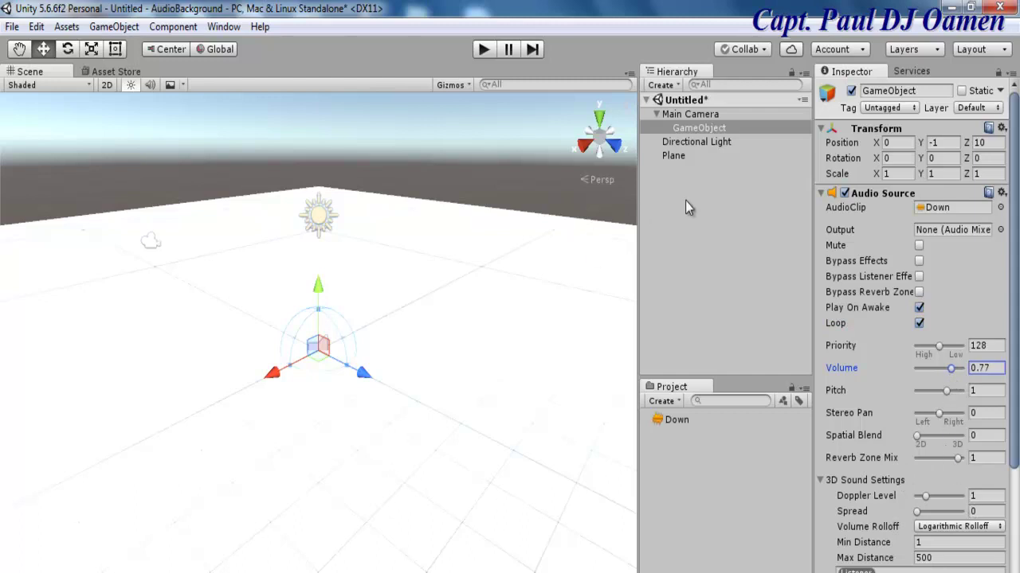
# - Create a C# script named AudioScript in the project's assets
pyautogui.click(714, 481)
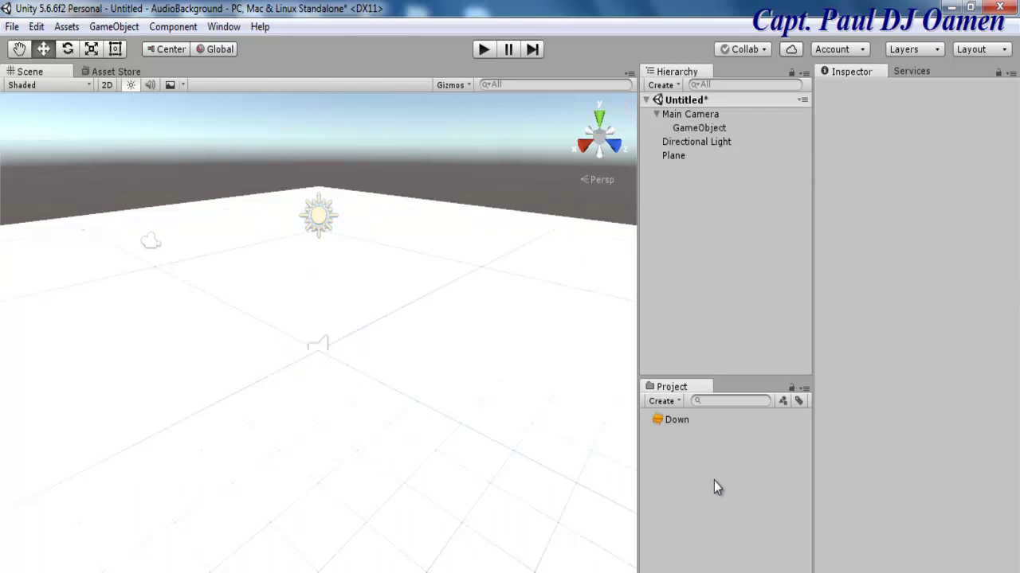
pyautogui.click(678, 402)
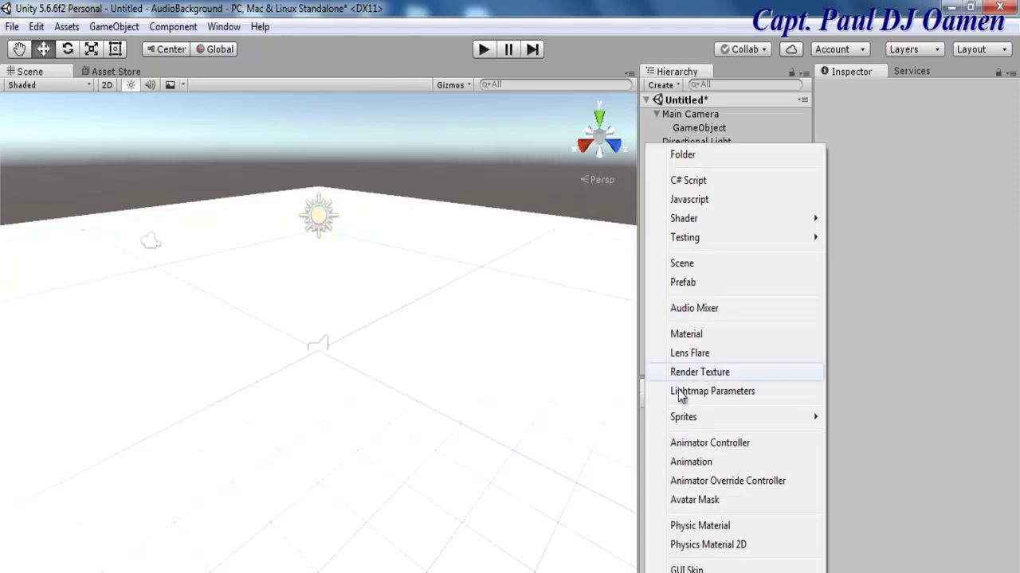
pyautogui.click(690, 180)
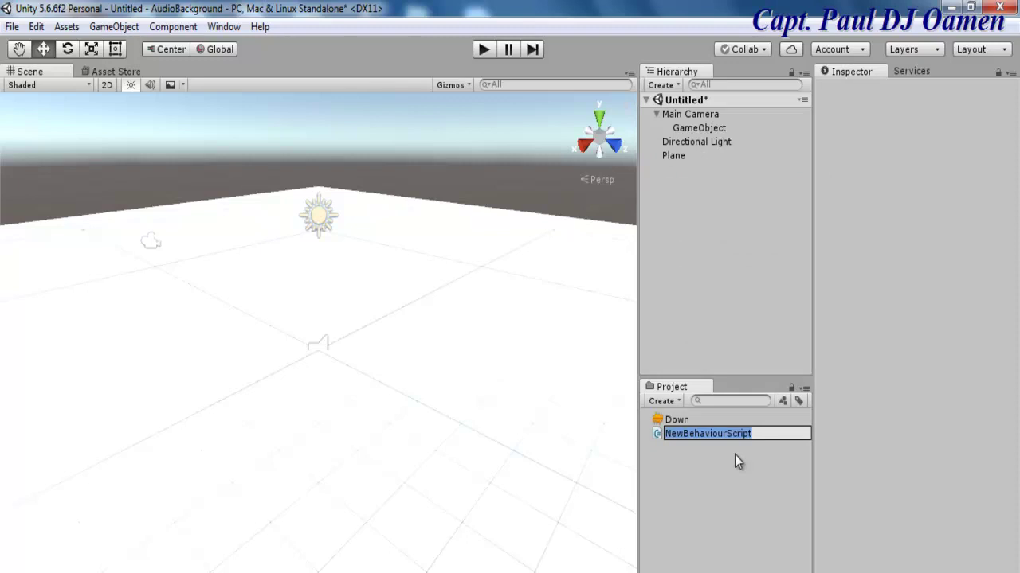
pyautogui.write('AudioScript')
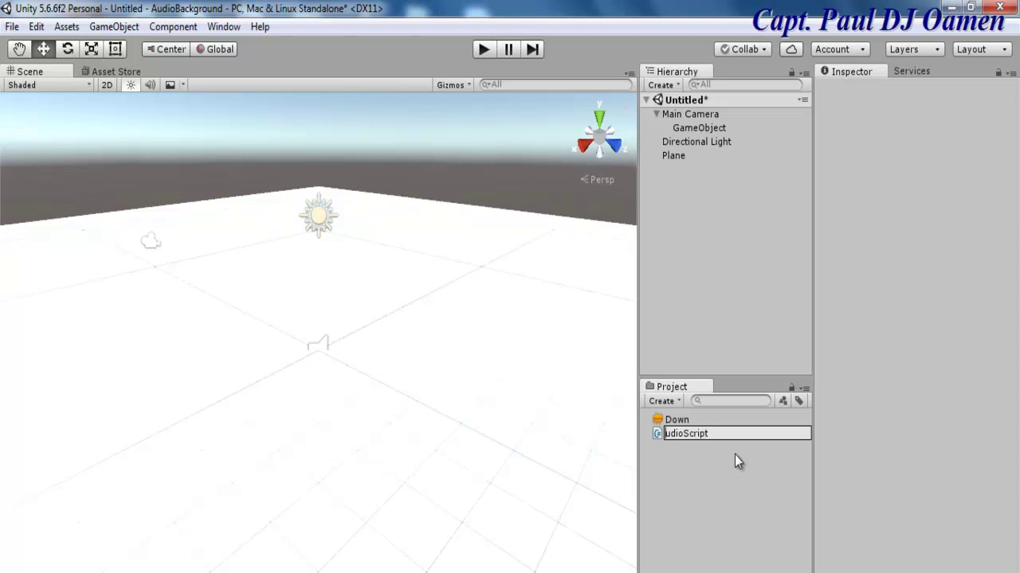
pyautogui.press('Home')
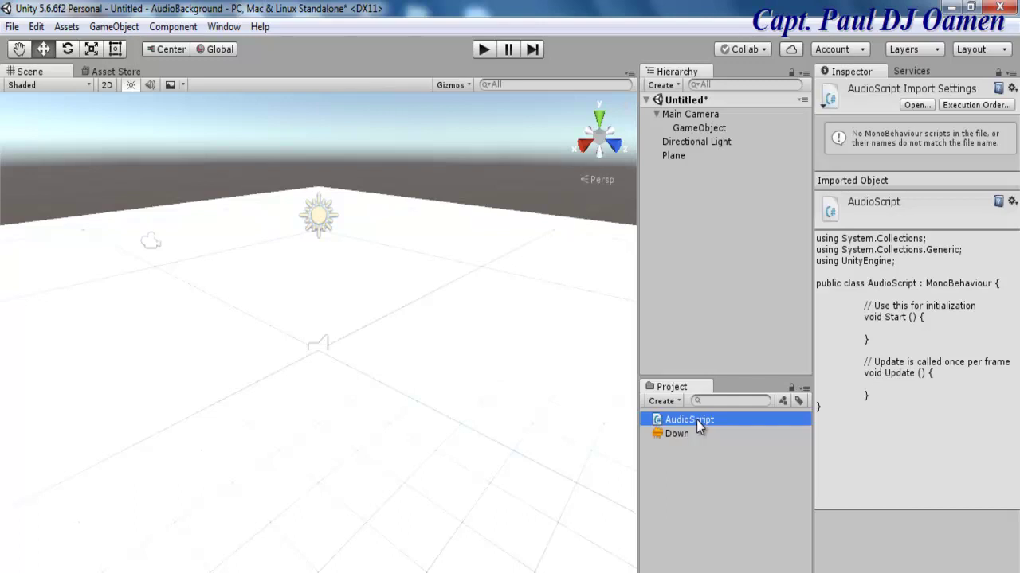
# - Open AudioScript in Visual Studio and declare a public AudioSource variable named backgroundAudio at the top of the class
pyautogui.click(915, 106)
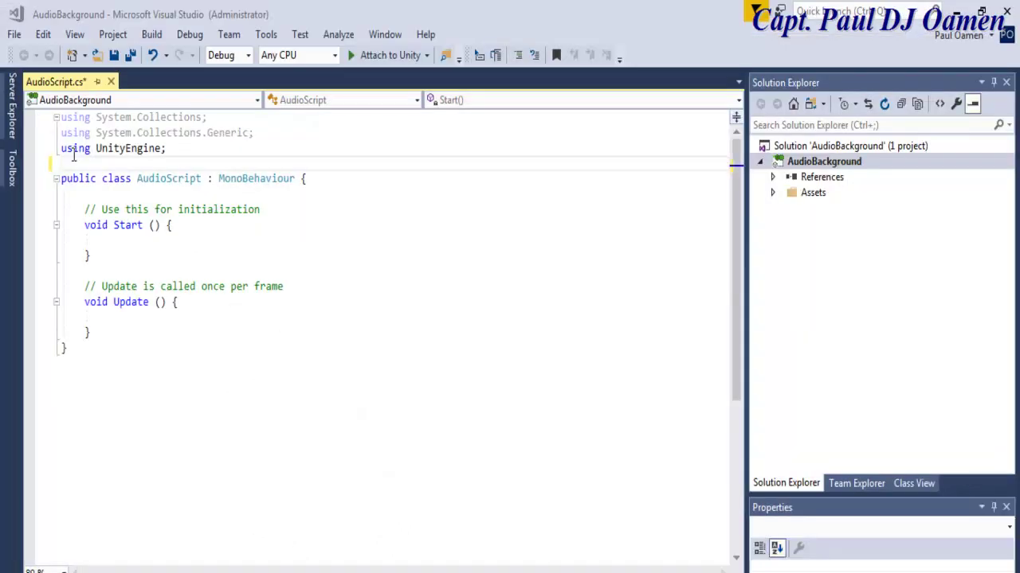
pyautogui.click(112, 195)
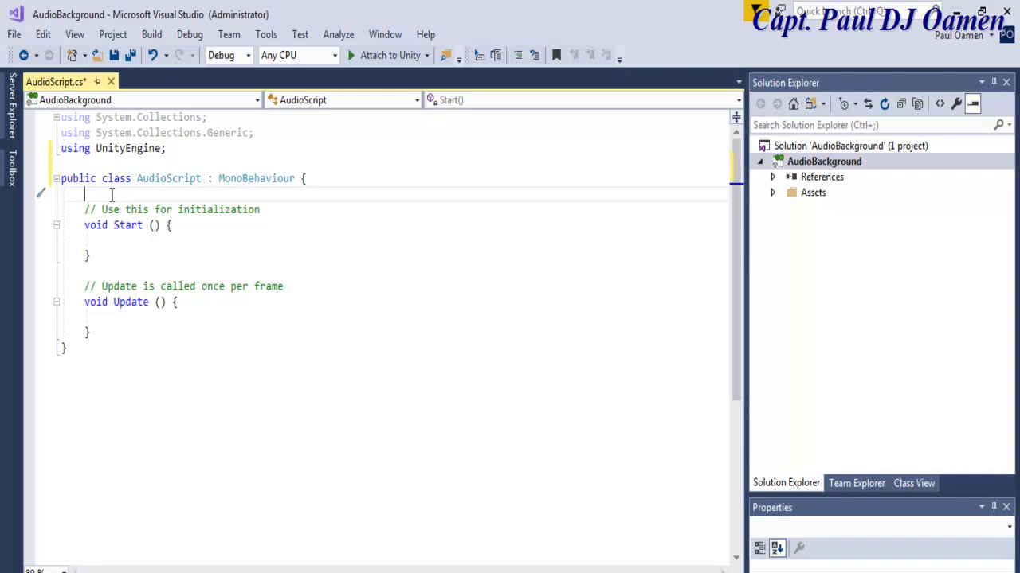
pyautogui.write('public AudioSource backgroundAudio;')
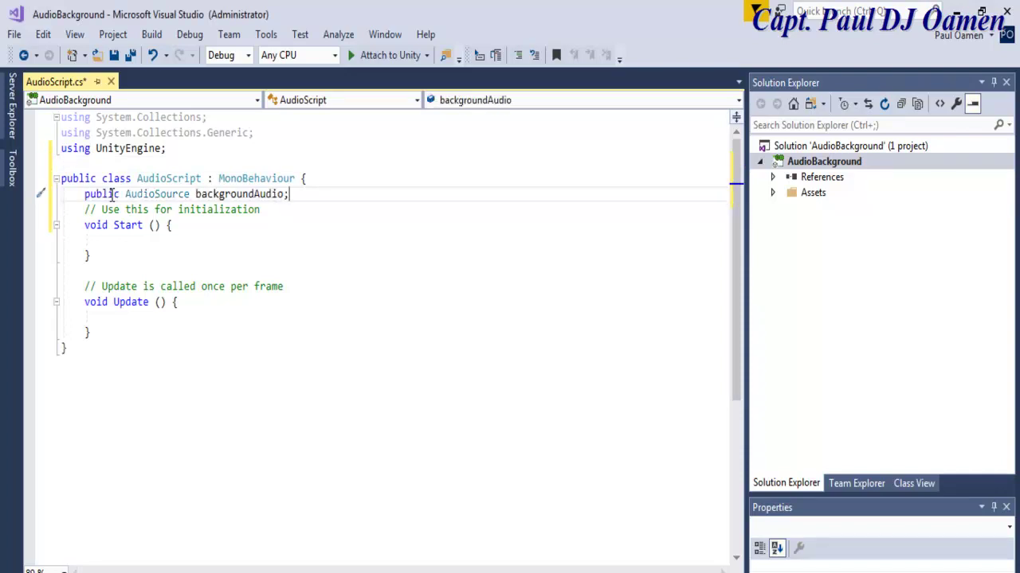
# - Add a backgroundAudio.Play(); call inside the Start method, reusing the declared variable's name, and insert a blank line above Start
pyautogui.click(206, 194)
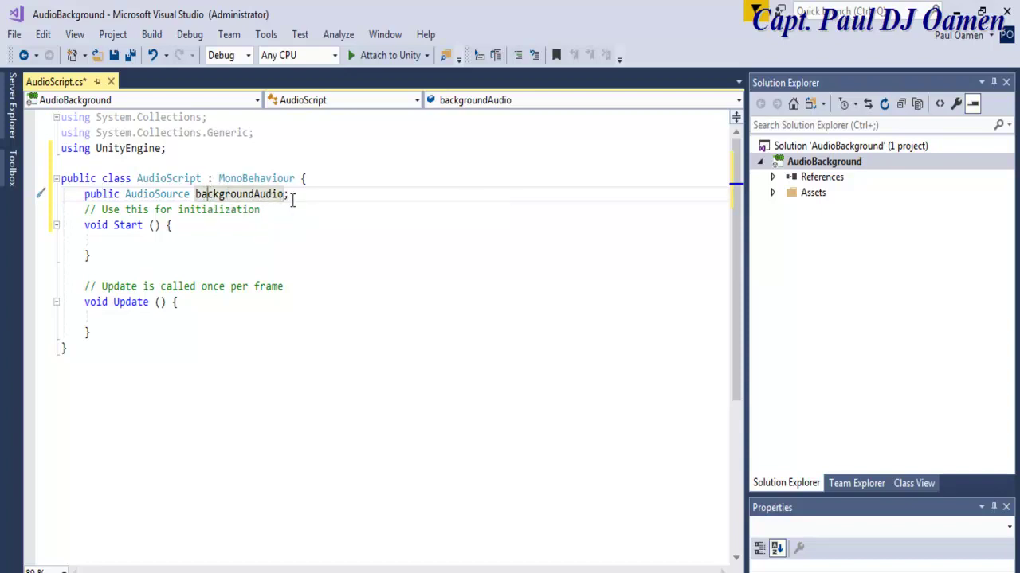
pyautogui.moveTo(283, 196); pyautogui.dragTo(195, 195)
pyautogui.hotkey('ctrl', 'c')
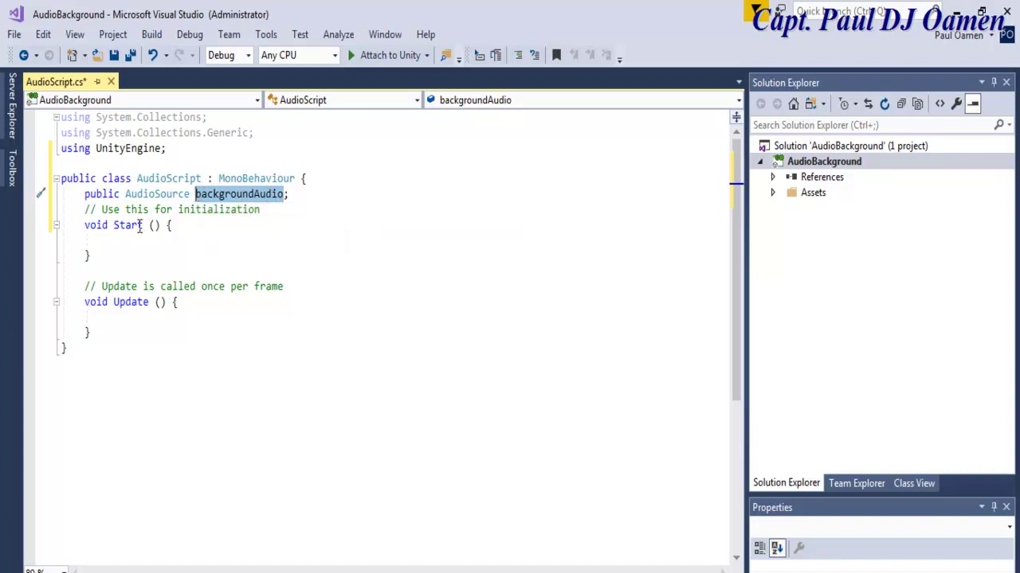
pyautogui.click(86, 227)
pyautogui.press('Return')
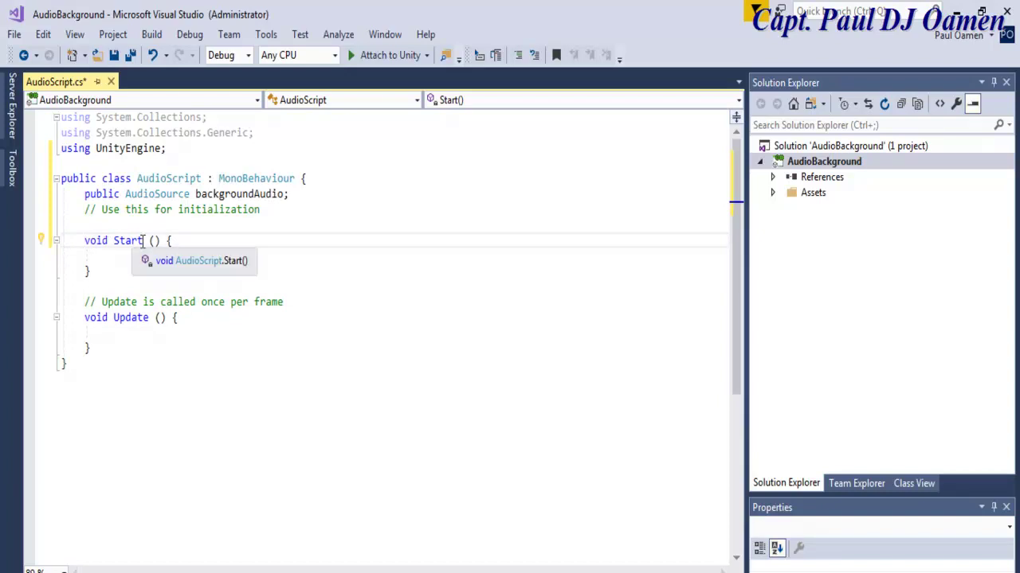
pyautogui.click(118, 256)
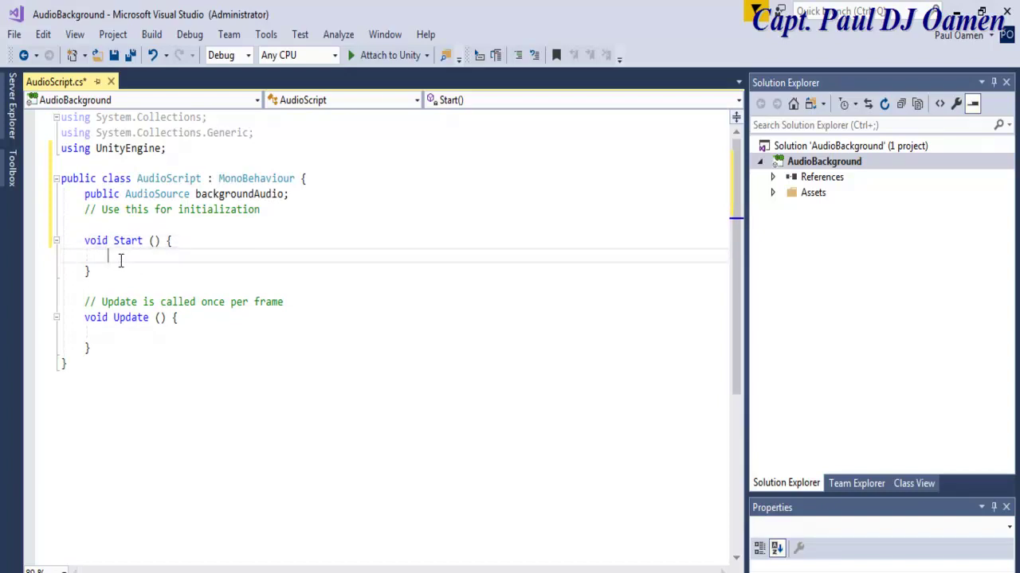
pyautogui.hotkey('ctrl', 'v')
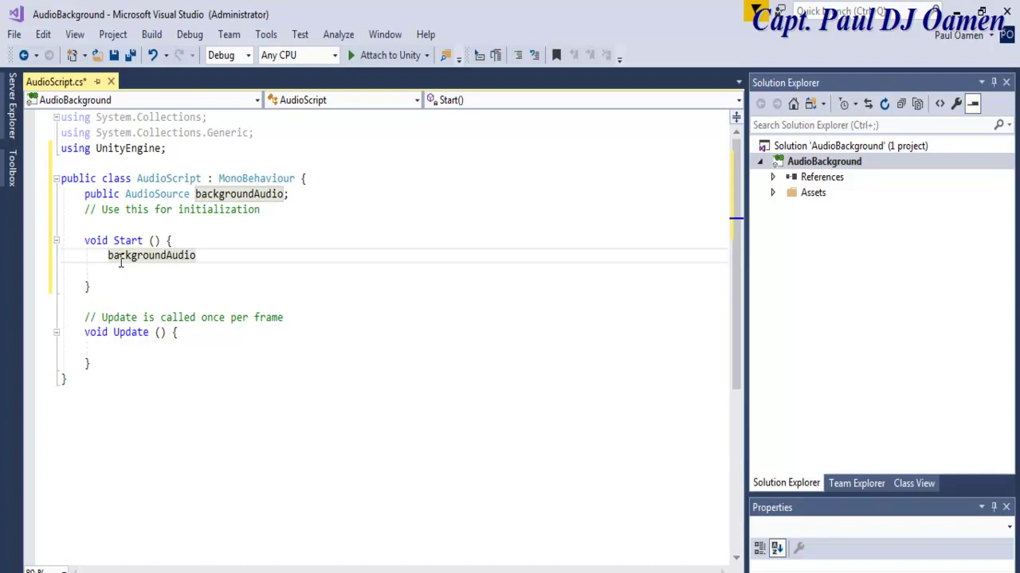
pyautogui.write('.')
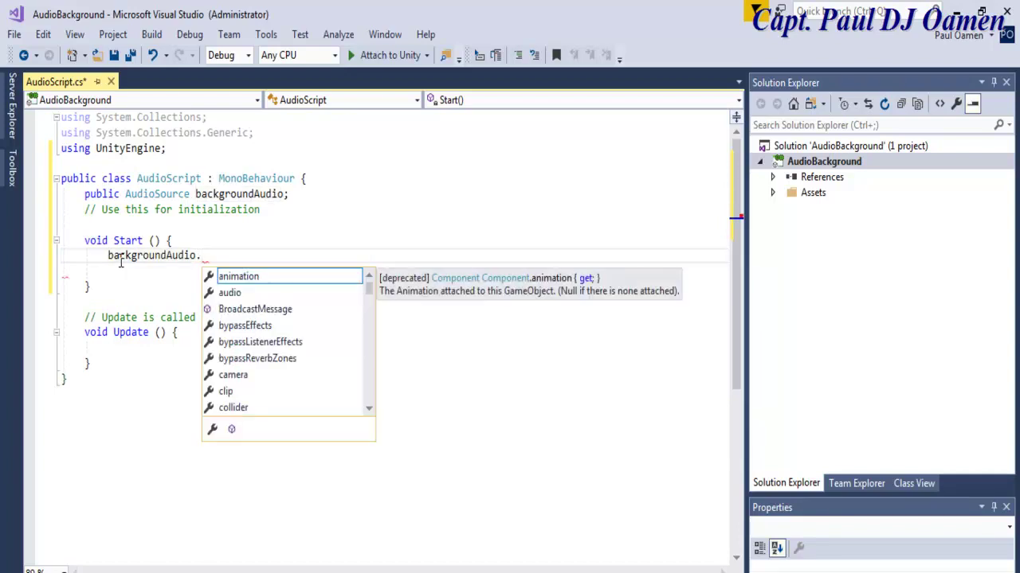
pyautogui.write('ply')
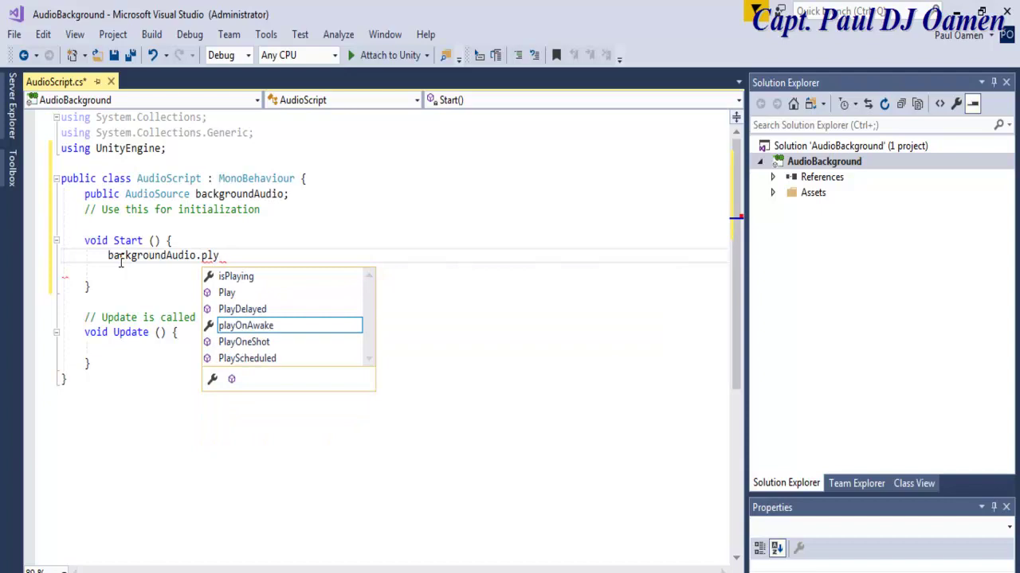
pyautogui.doubleClick(228, 293)
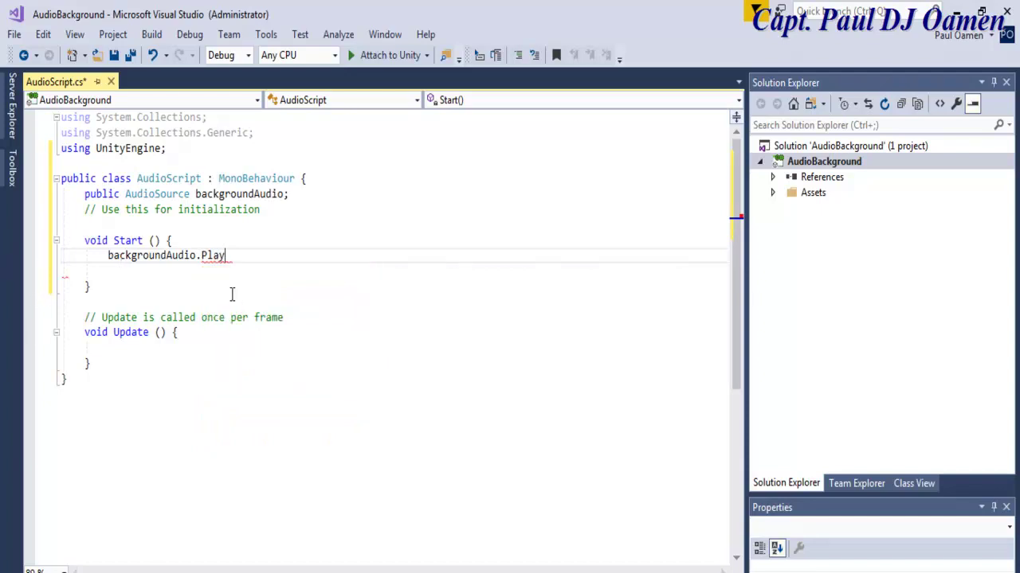
pyautogui.write('();')
# - Delete the Update method together with its comment from AudioScript, and save the script
pyautogui.moveTo(85, 319); pyautogui.dragTo(110, 365)
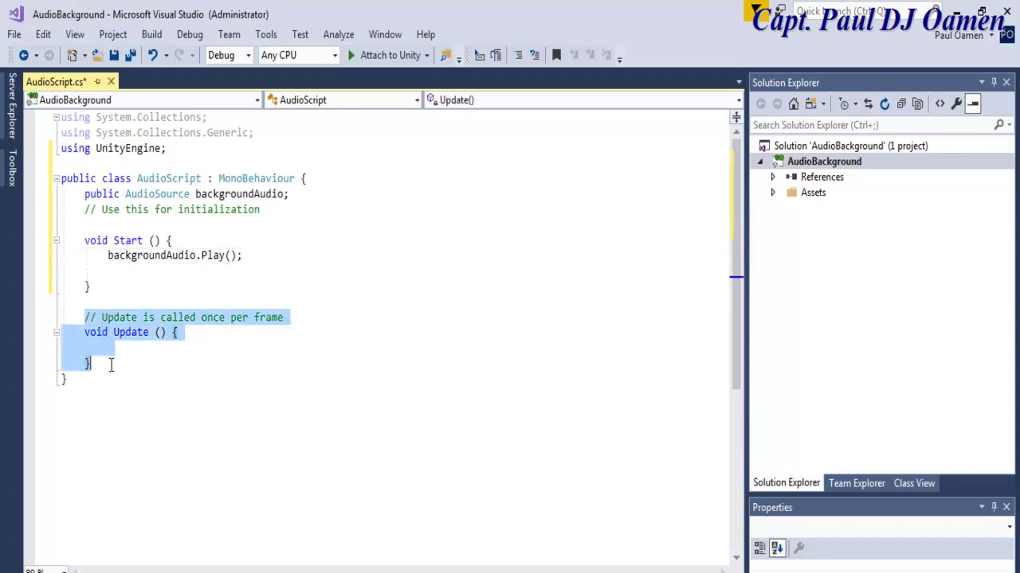
pyautogui.press('Delete')
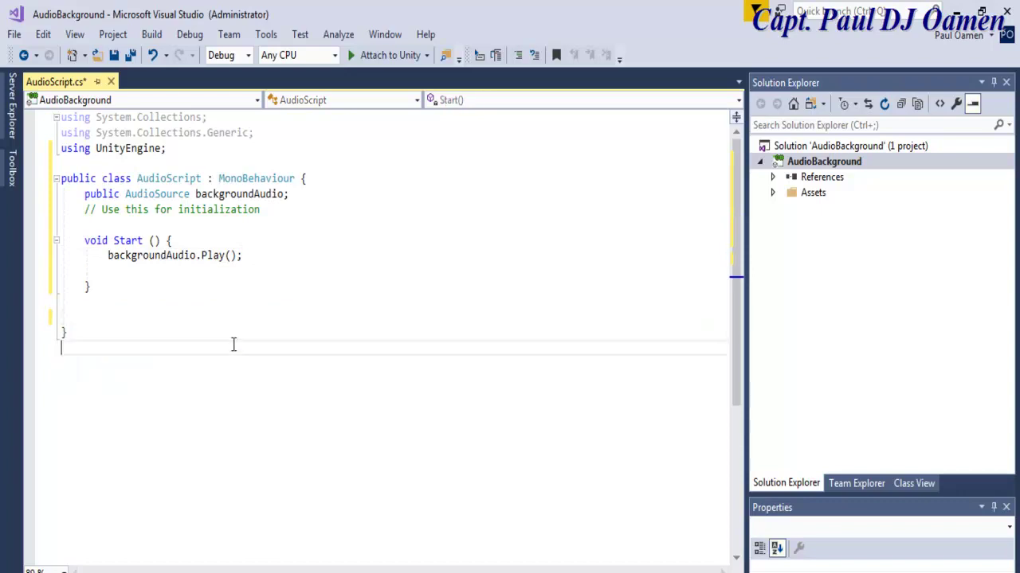
pyautogui.moveTo(84, 194); pyautogui.dragTo(89, 288)
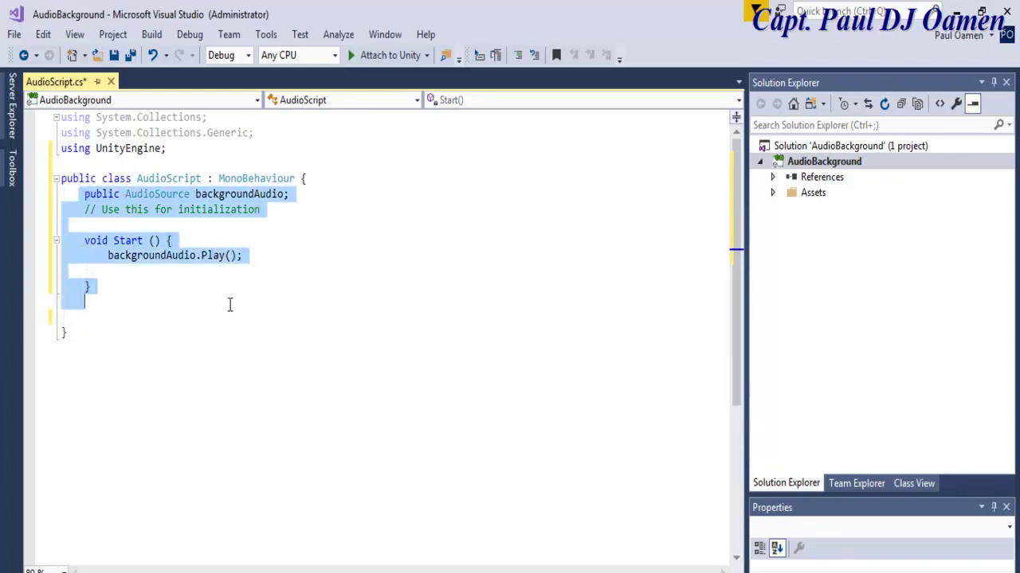
pyautogui.click(288, 323)
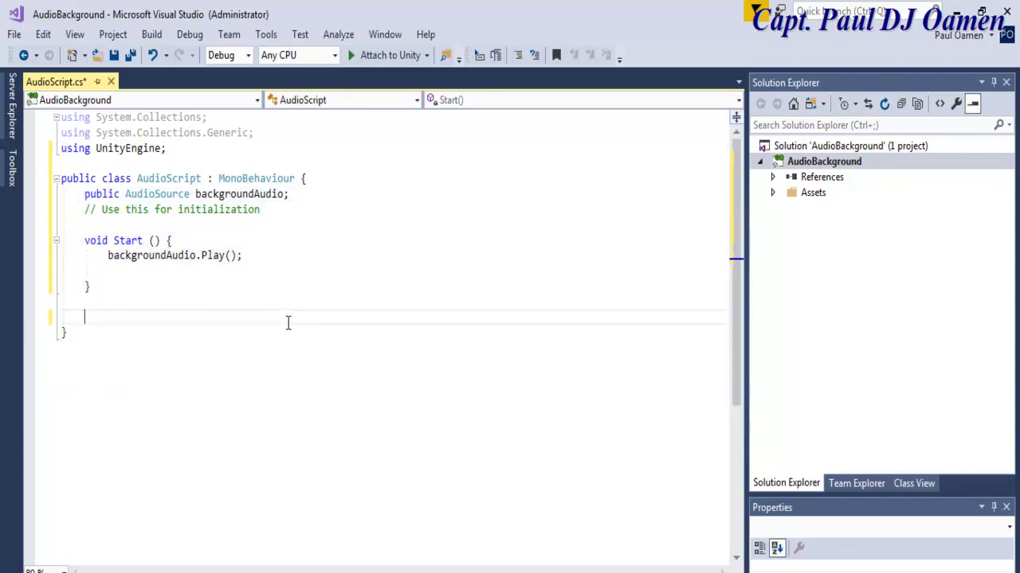
pyautogui.click(112, 55)
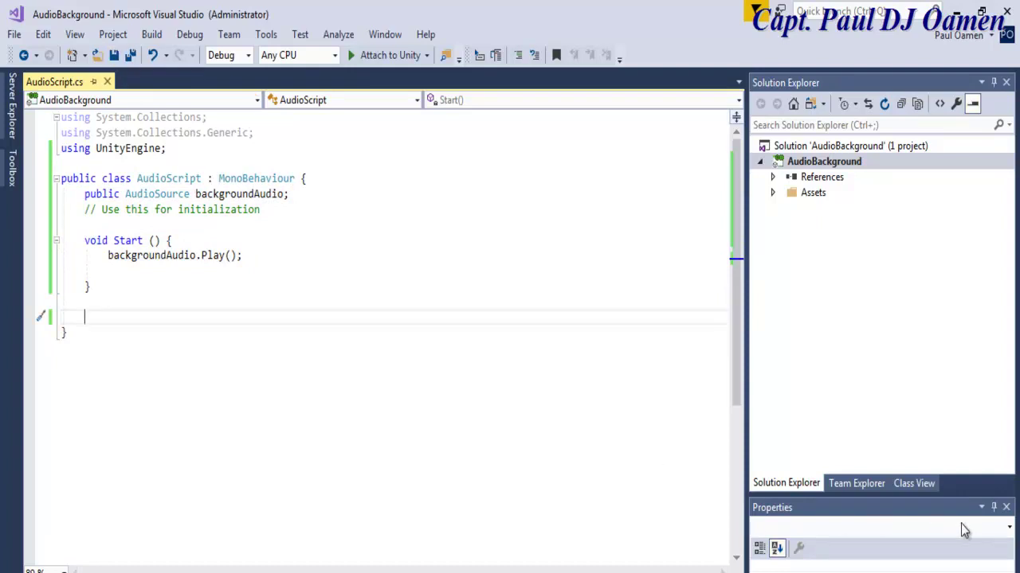
# - Switch to Unity, attach AudioScript to the Plane, and show the Plane's components
pyautogui.click(955, 10)
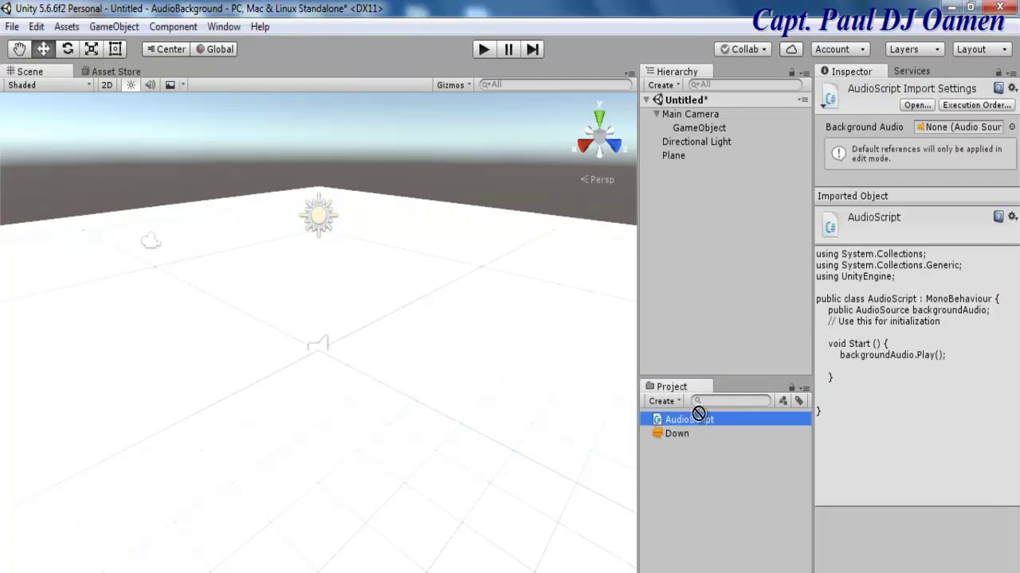
pyautogui.moveTo(674, 152); pyautogui.dragTo(675, 154)
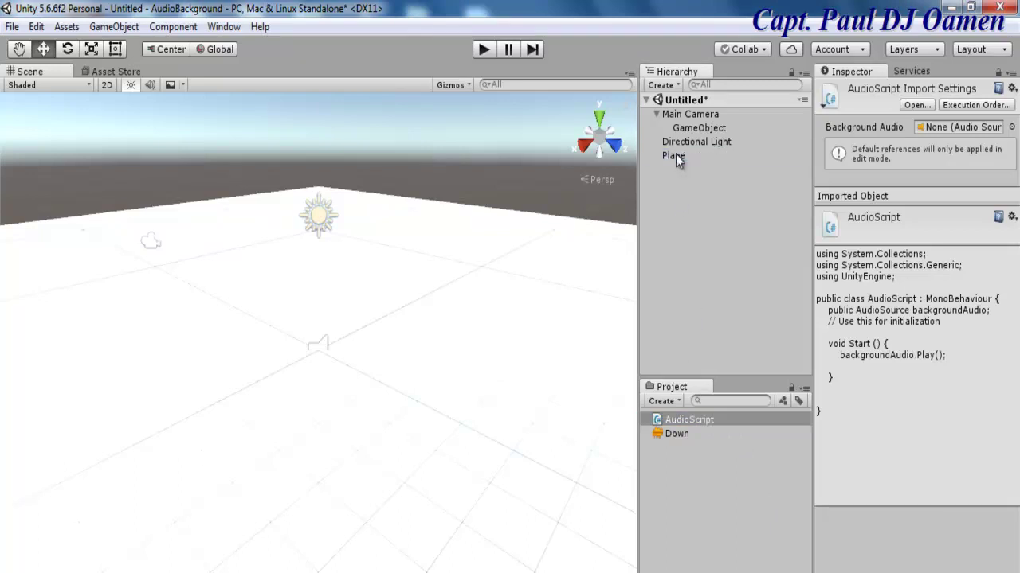
pyautogui.click(729, 253)
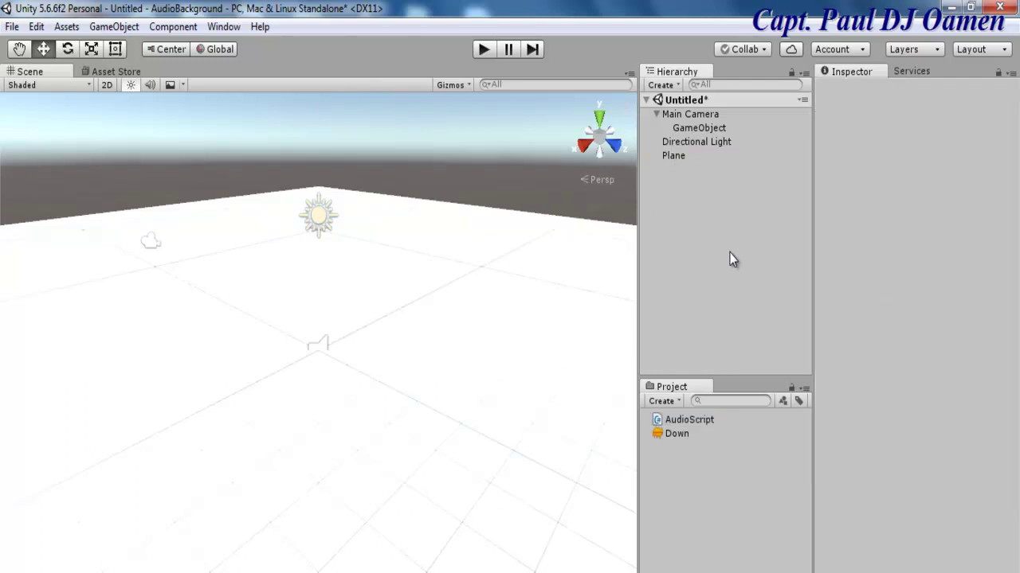
pyautogui.click(676, 155)
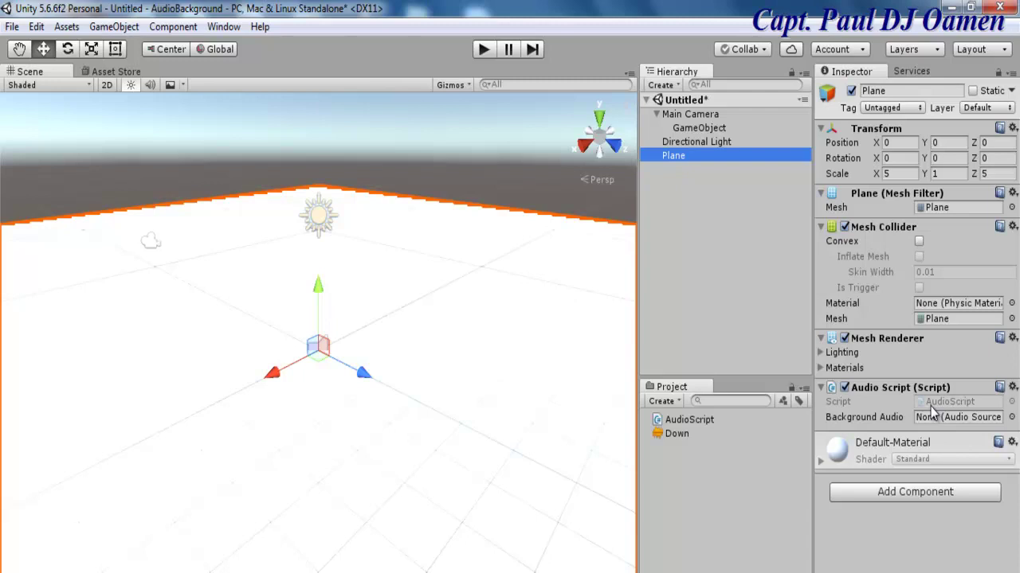
# - Assign the camera's child GameObject as the Background Audio source of the Plane's Audio Script component
pyautogui.click(693, 130)
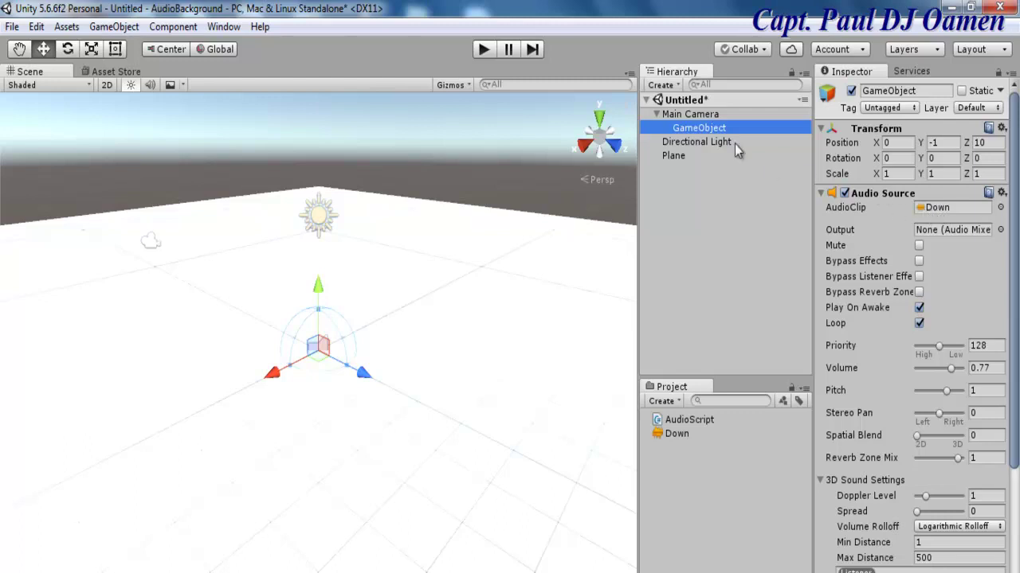
pyautogui.click(681, 156)
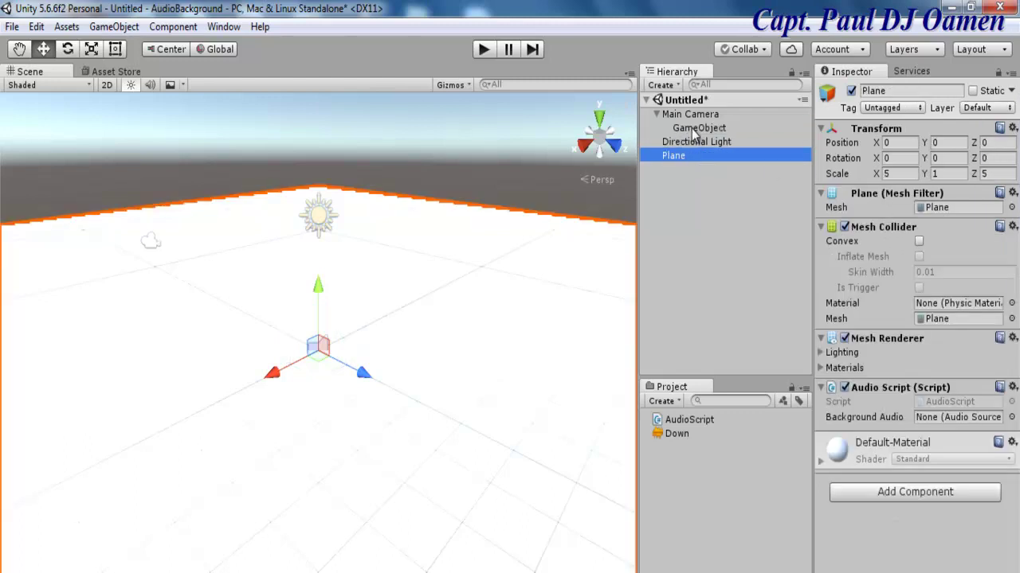
pyautogui.moveTo(681, 131); pyautogui.dragTo(947, 423)
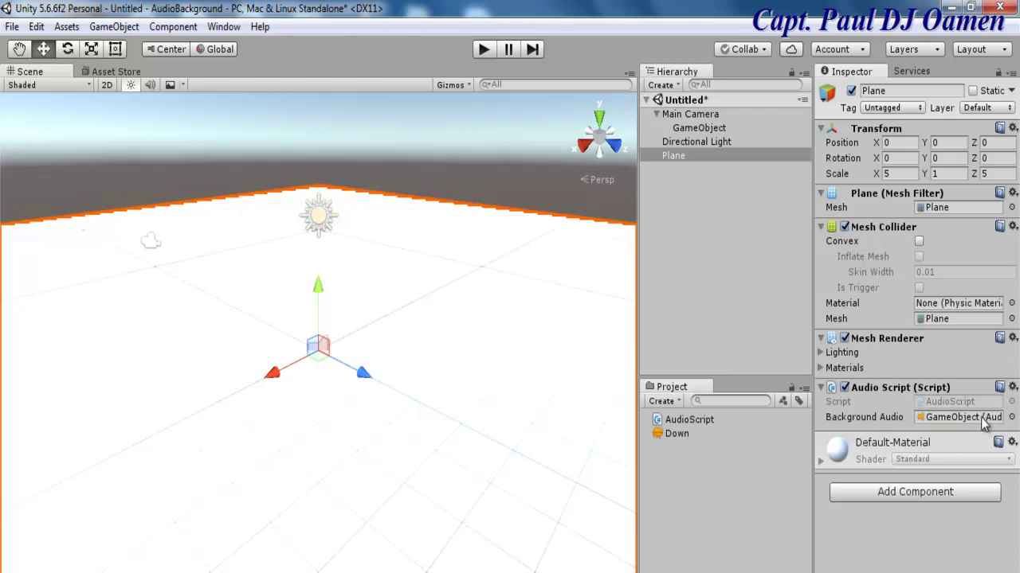
# - Import the WR_wHiteRabbiT-sTudio and Yughues Free Palm Trees folders from Background_Audio's Assets folder into the project, and close the file window
pyautogui.hotkey('alt', 'Tab')
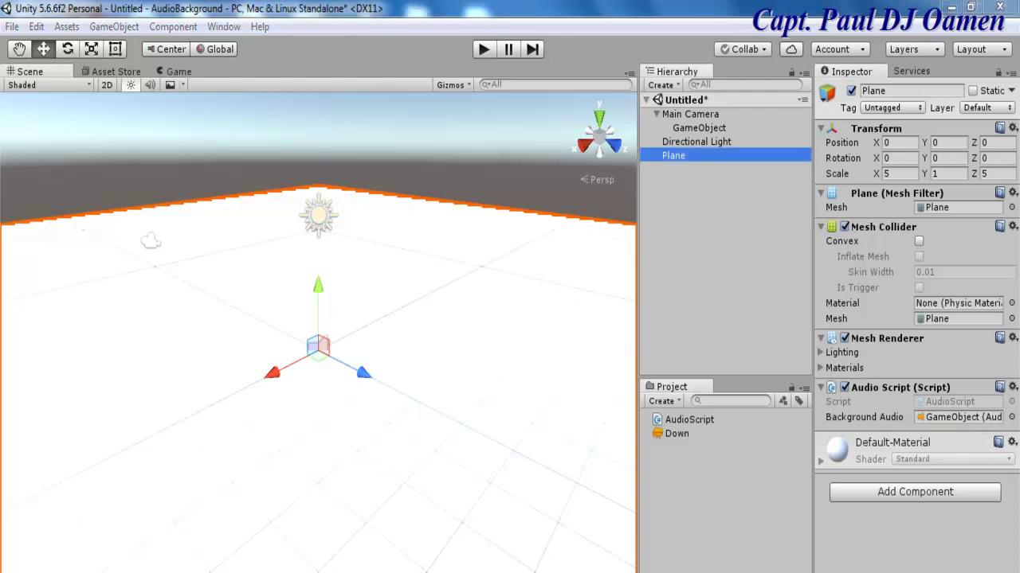
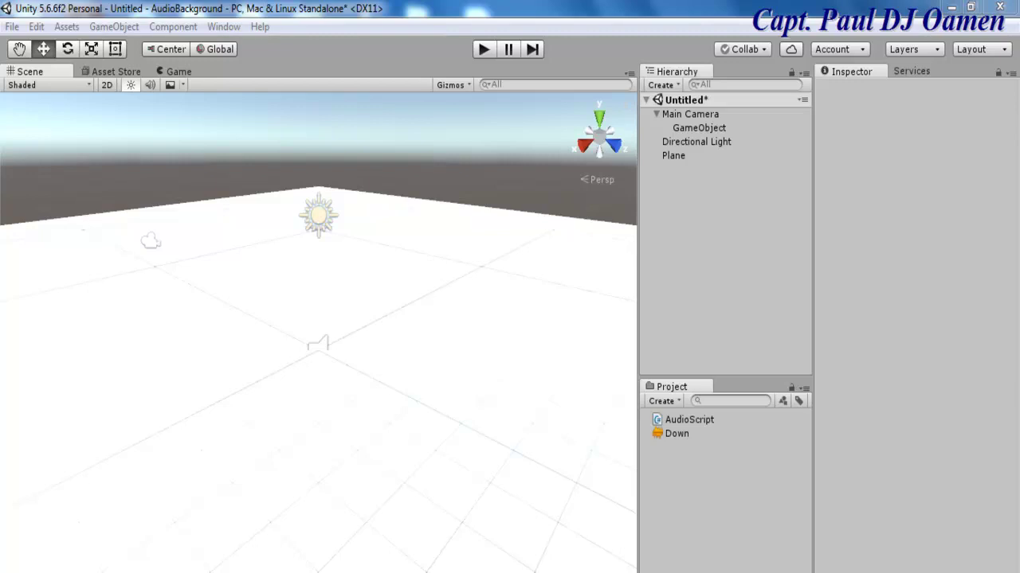
pyautogui.hotkey('alt', 'Tab')
pyautogui.moveTo(470, 46); pyautogui.dragTo(380, 45)
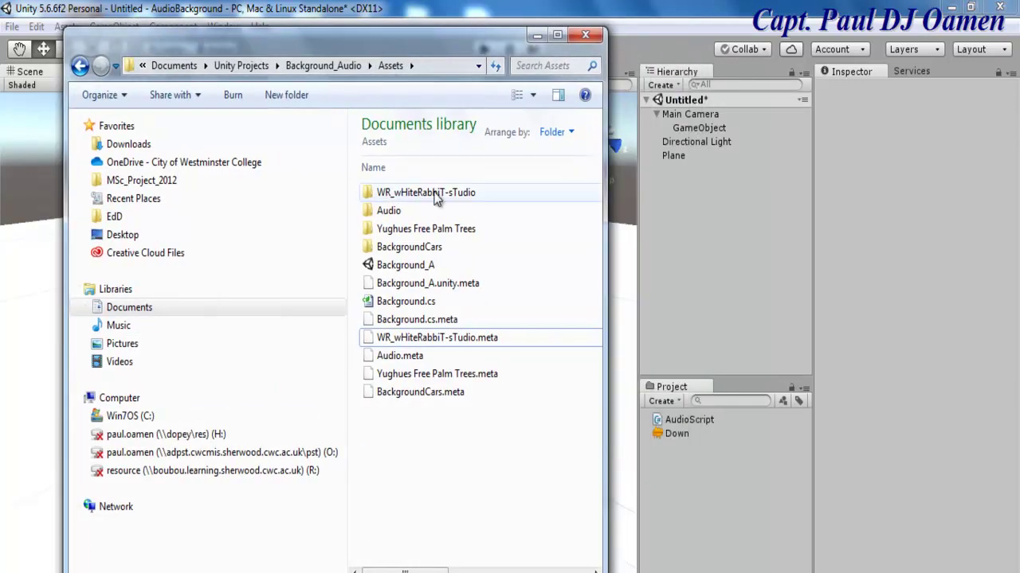
pyautogui.click(436, 196)
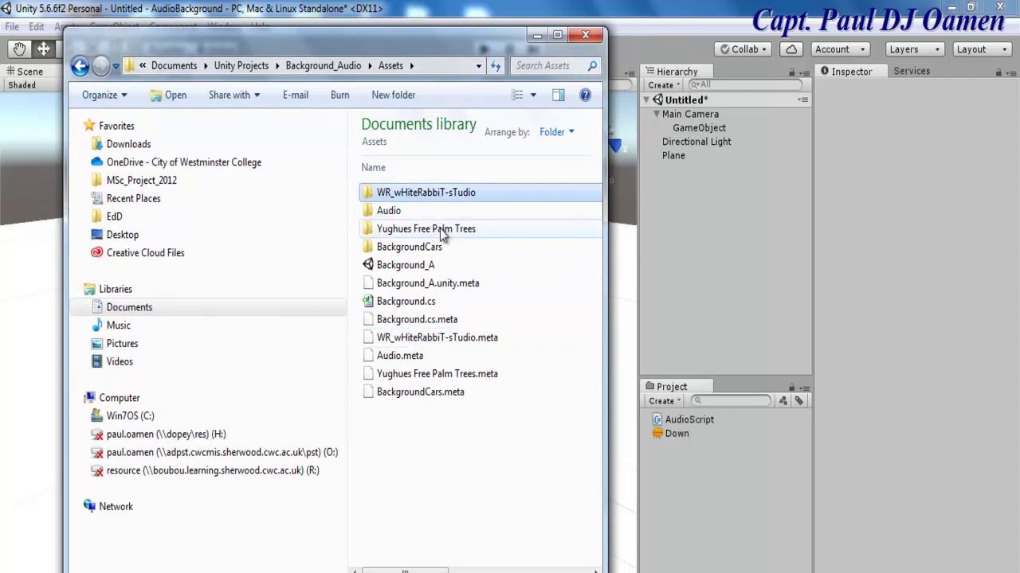
pyautogui.keyDown('shift'); pyautogui.click(443, 229); pyautogui.keyUp('shift')
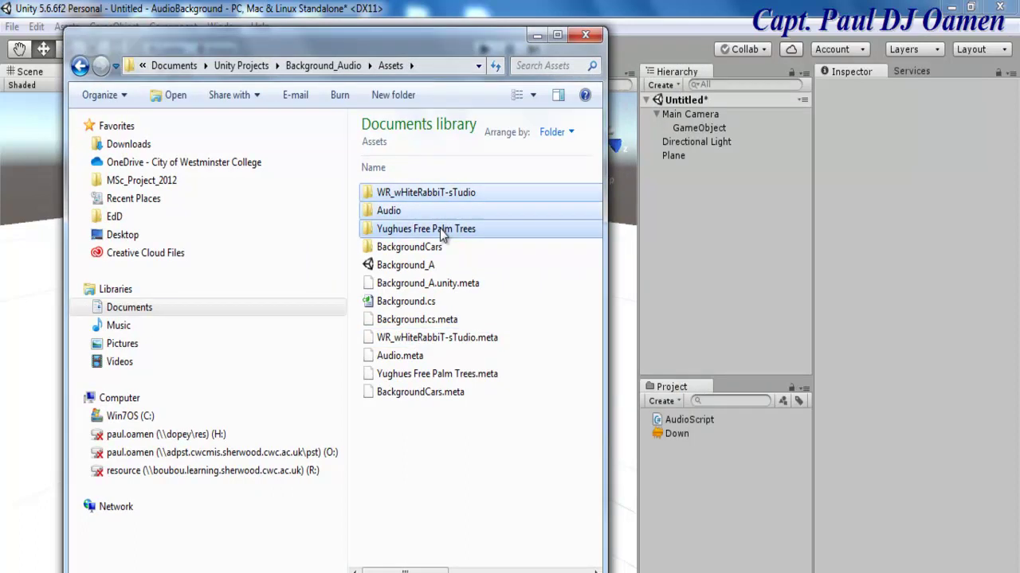
pyautogui.moveTo(451, 233); pyautogui.dragTo(721, 541)
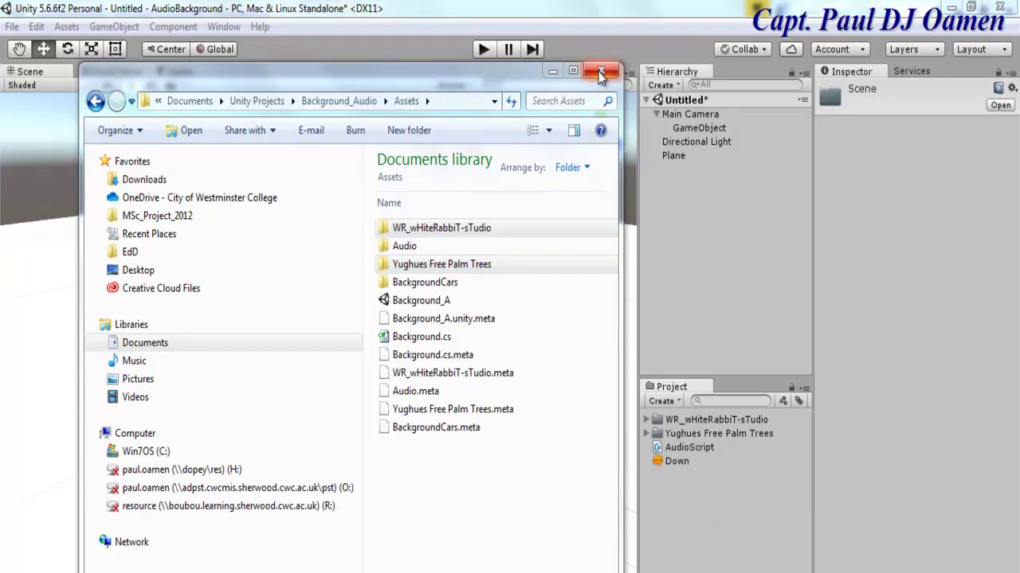
pyautogui.click(601, 74)
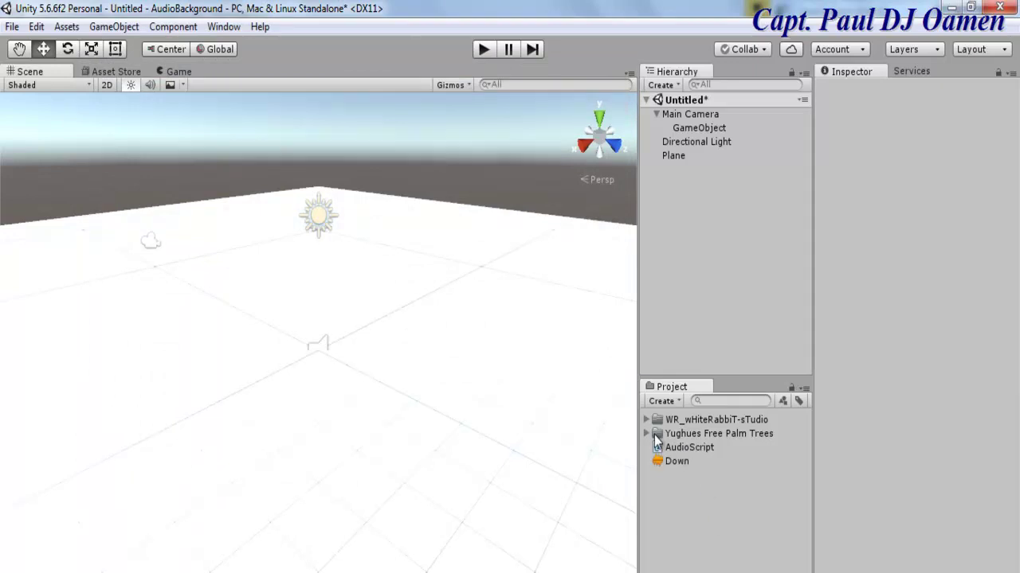
# - Place five palm tree prefabs around the plane: DualBendedTwoSided, DualStraightTwoSided, DualBendedOneSided, SingleBendedTwoSided and TrioOneSided
pyautogui.click(708, 434)
pyautogui.click(647, 434)
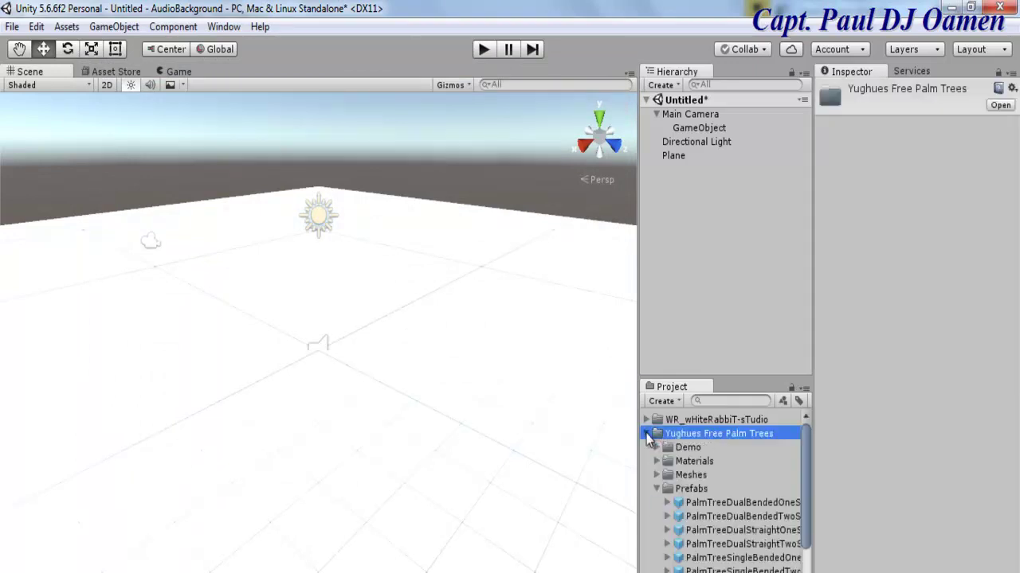
pyautogui.scroll(-2, 807, 478)
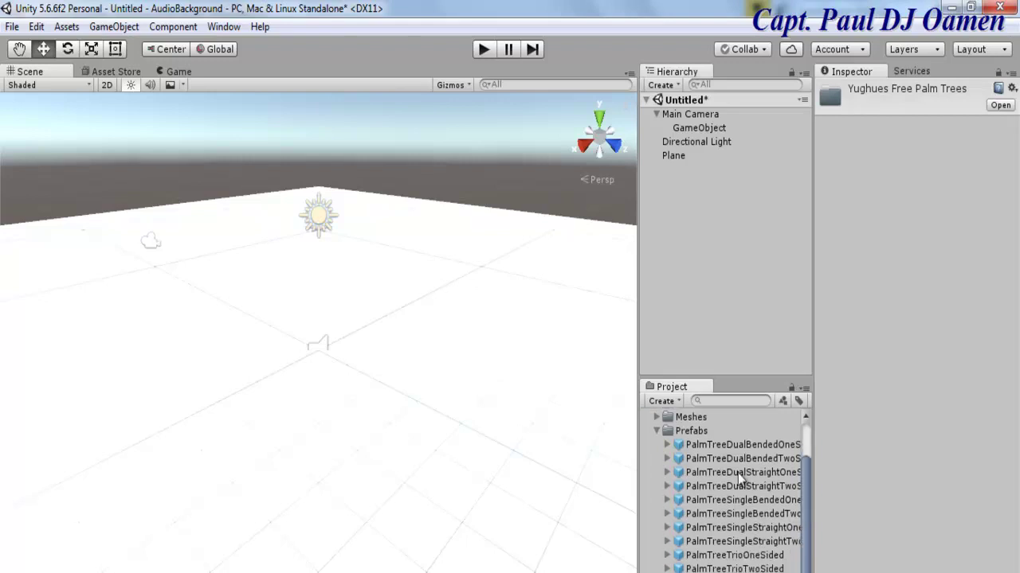
pyautogui.moveTo(737, 465); pyautogui.dragTo(481, 476)
pyautogui.moveTo(709, 487); pyautogui.dragTo(102, 364)
pyautogui.moveTo(733, 447); pyautogui.dragTo(345, 256)
pyautogui.moveTo(757, 519); pyautogui.dragTo(80, 525)
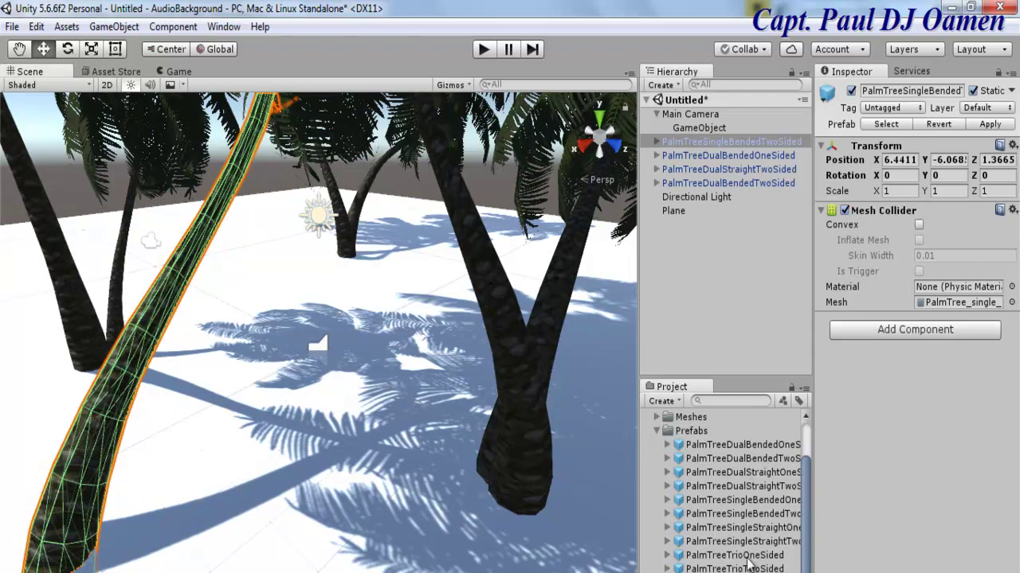
pyautogui.moveTo(749, 561); pyautogui.dragTo(284, 549)
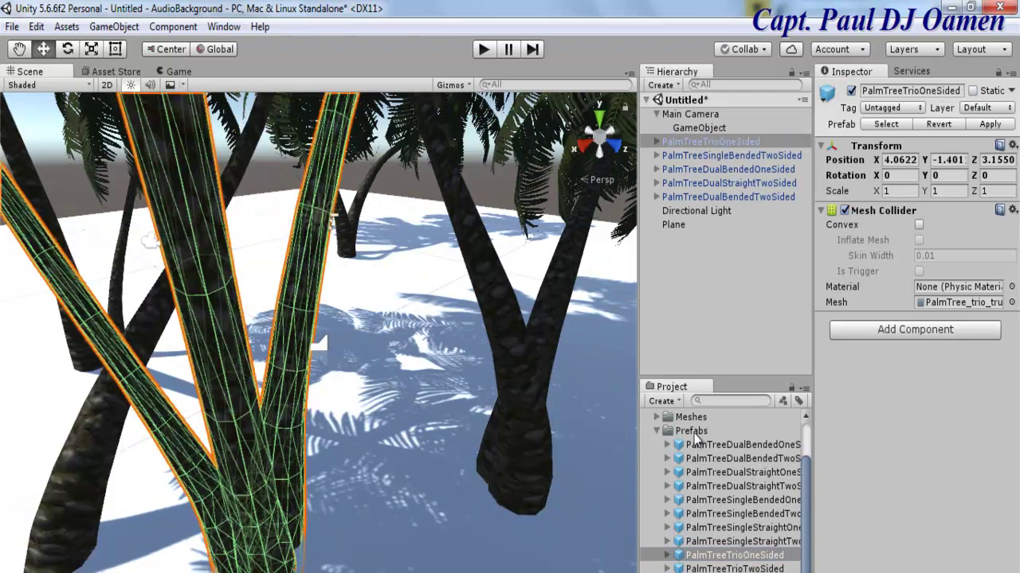
# - Add the Rabbit_LowPoly_RigUnity_Final model among the palm trees and move it to about X 1.46, Y 1.9, Z 3.56
pyautogui.moveTo(807, 473); pyautogui.dragTo(804, 419)
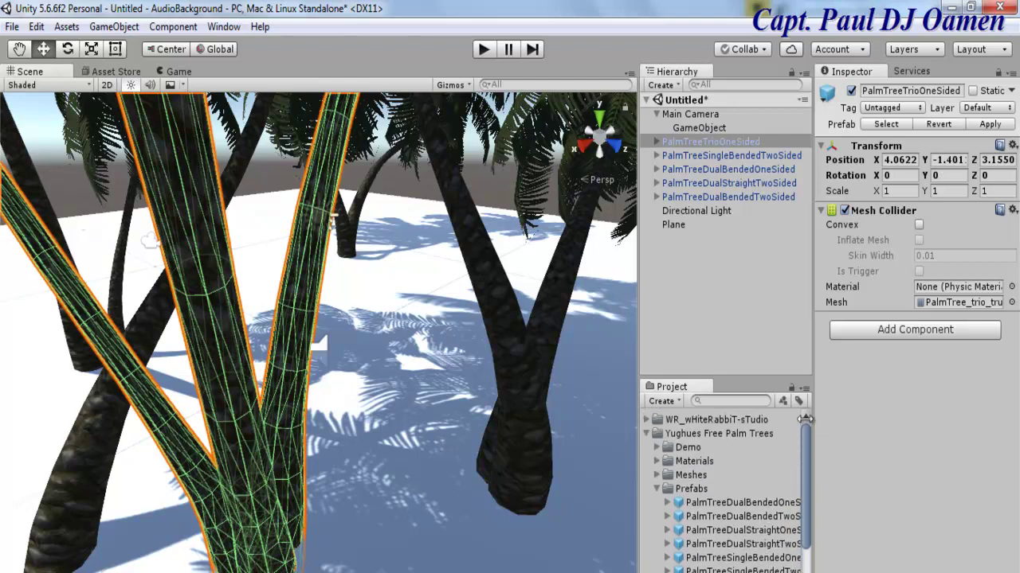
pyautogui.click(647, 420)
pyautogui.moveTo(802, 454); pyautogui.dragTo(439, 351)
pyautogui.moveTo(416, 294); pyautogui.dragTo(426, 201)
pyautogui.moveTo(398, 250); pyautogui.dragTo(358, 259)
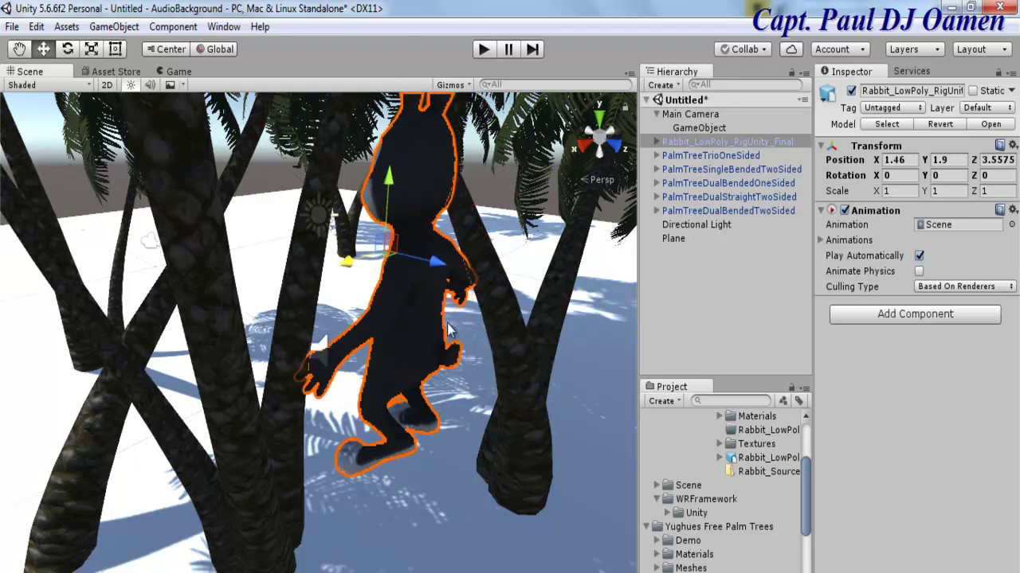
# - Add a second Rabbit_LowPoly_RigUnity_Final model to the scene and move it to about X 4.85, Y 1.35, Z 7.41
pyautogui.moveTo(734, 458); pyautogui.dragTo(148, 470)
pyautogui.moveTo(96, 318); pyautogui.dragTo(93, 242)
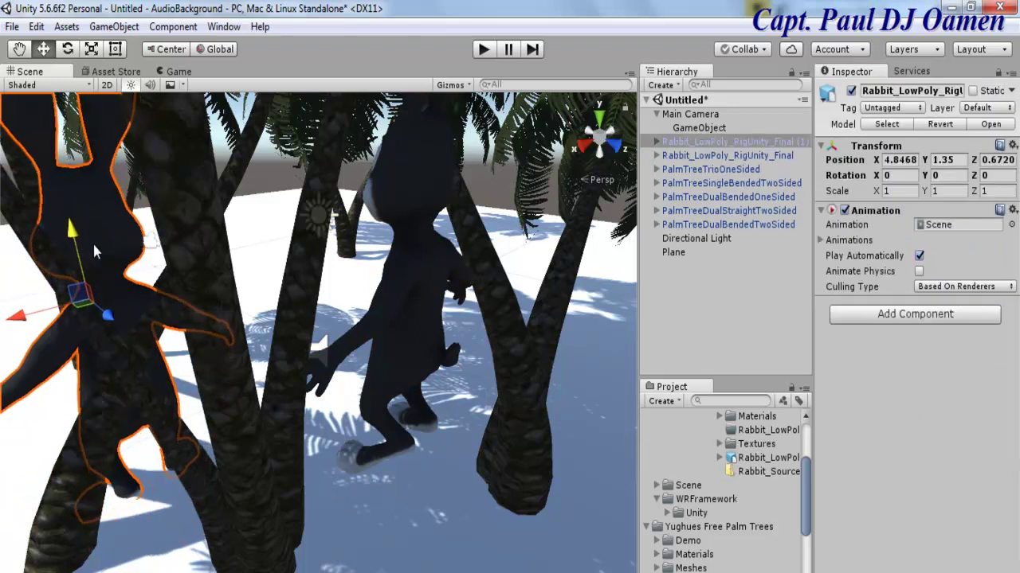
pyautogui.moveTo(112, 319); pyautogui.dragTo(681, 448)
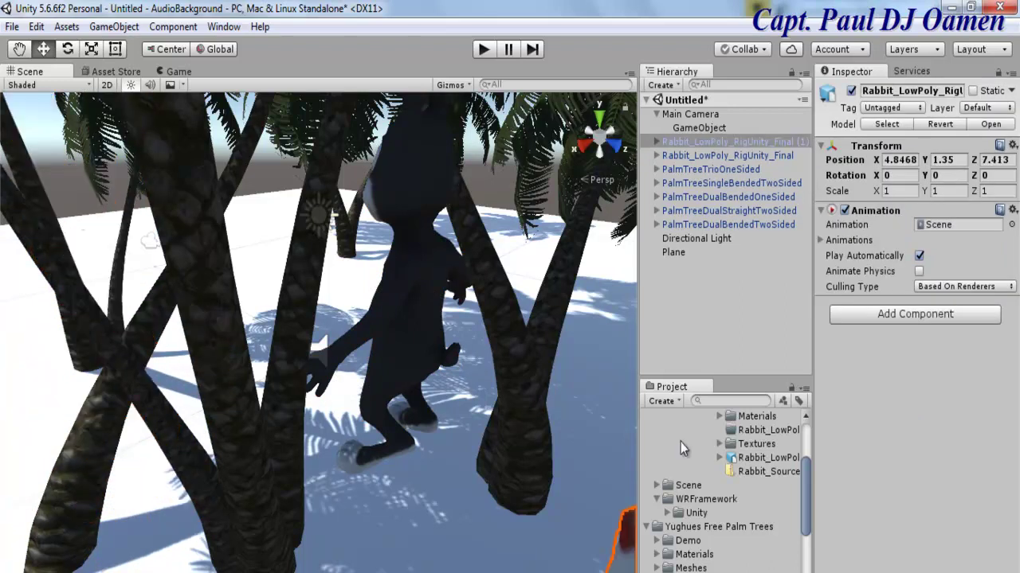
# - Add a PalmTreeTrioTwoSided prefab at about X 3.05, Y -2.03, Z 4.57 and apply the Palm trees diffuse texture to the plane
pyautogui.moveTo(805, 493); pyautogui.dragTo(374, 550)
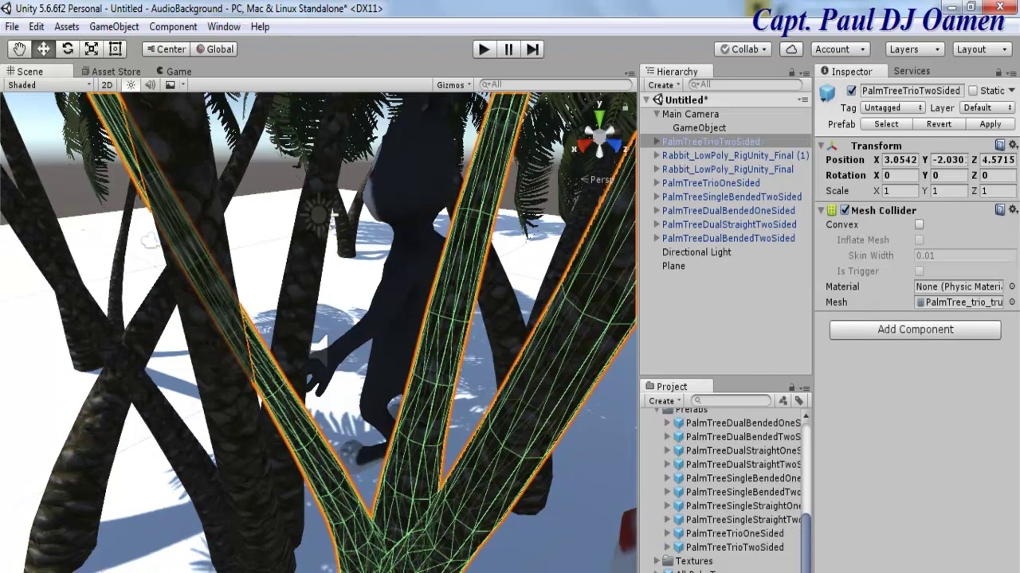
pyautogui.scroll(-1, 803, 568)
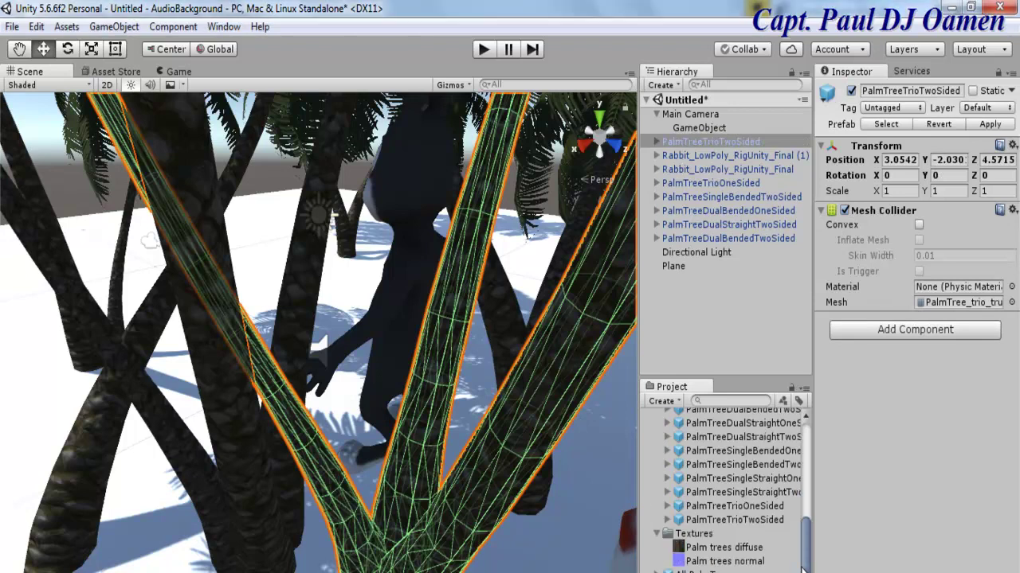
pyautogui.click(729, 552)
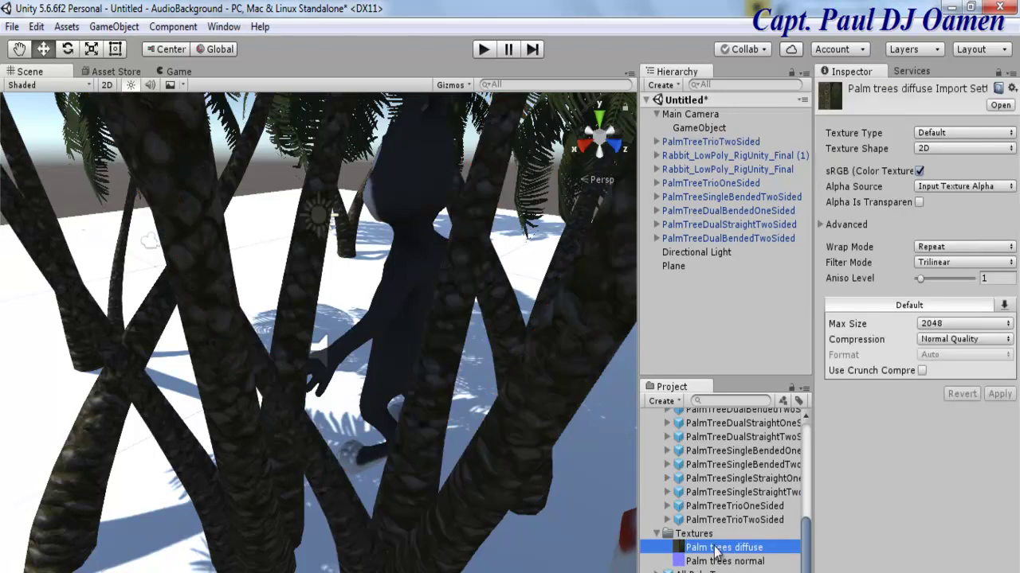
pyautogui.moveTo(569, 560); pyautogui.dragTo(568, 560)
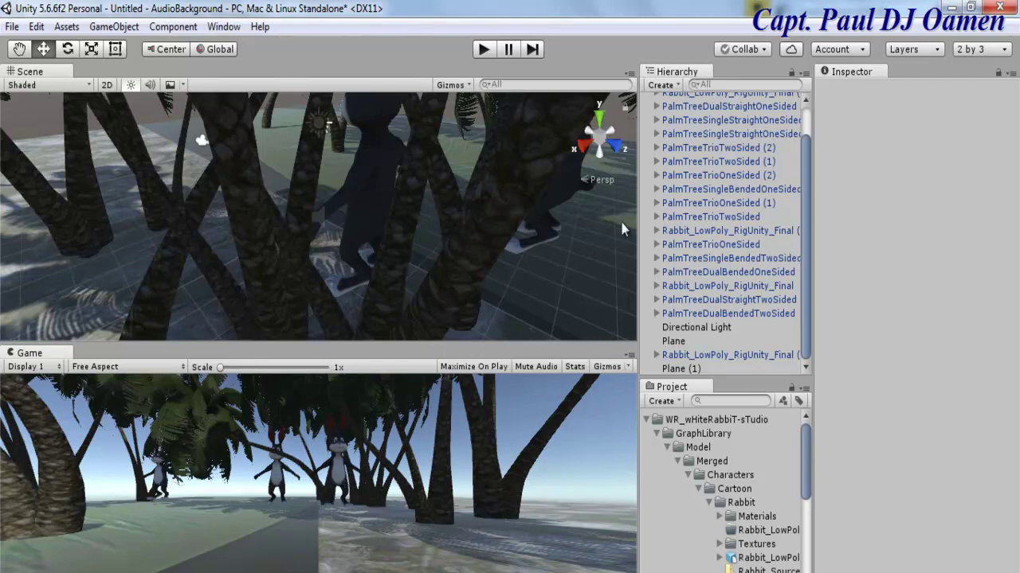
# - Run the scene in play mode to check the rabbit animation and background audio, and stop it
pyautogui.click(484, 50)
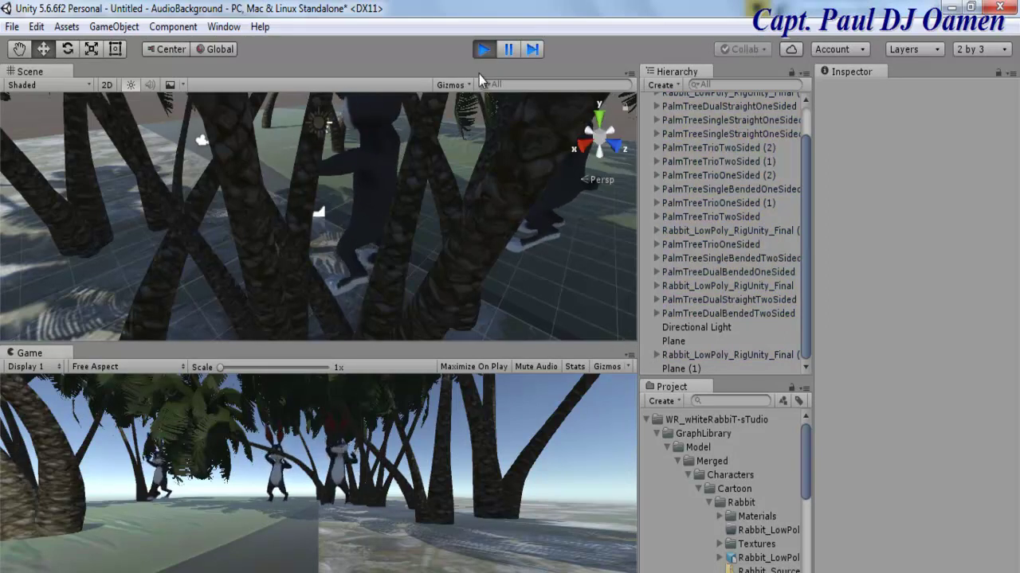
pyautogui.click(483, 49)
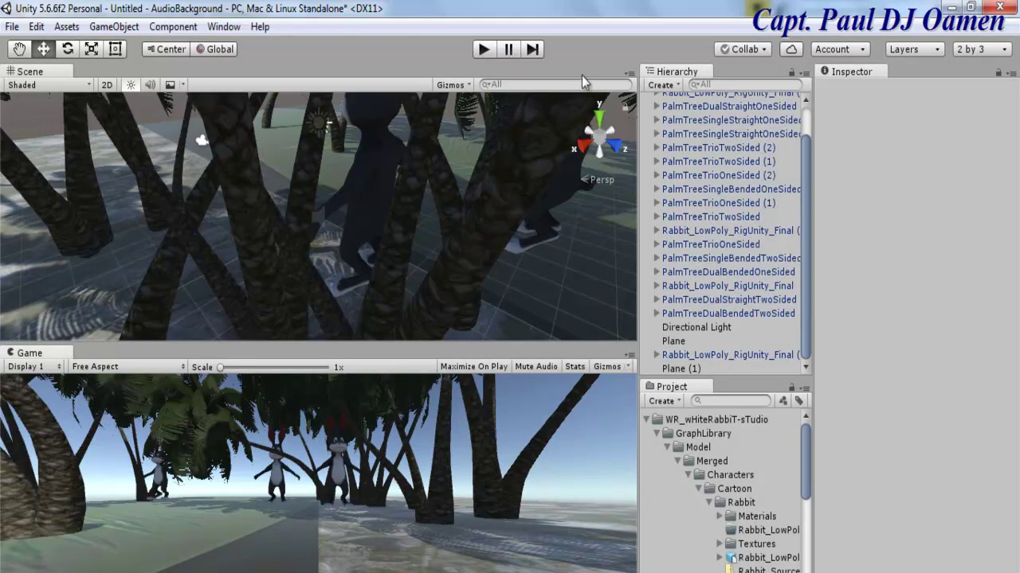
# - Close the Hierarchy, Project, Inspector and Game views, and play the scene with only the Scene view open
pyautogui.click(799, 76)
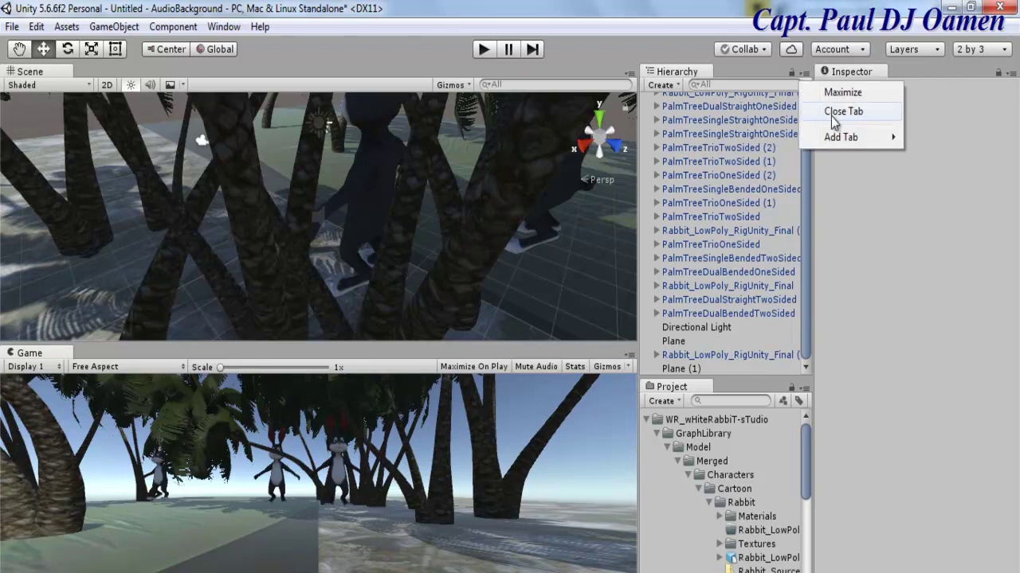
pyautogui.click(831, 116)
pyautogui.click(802, 73)
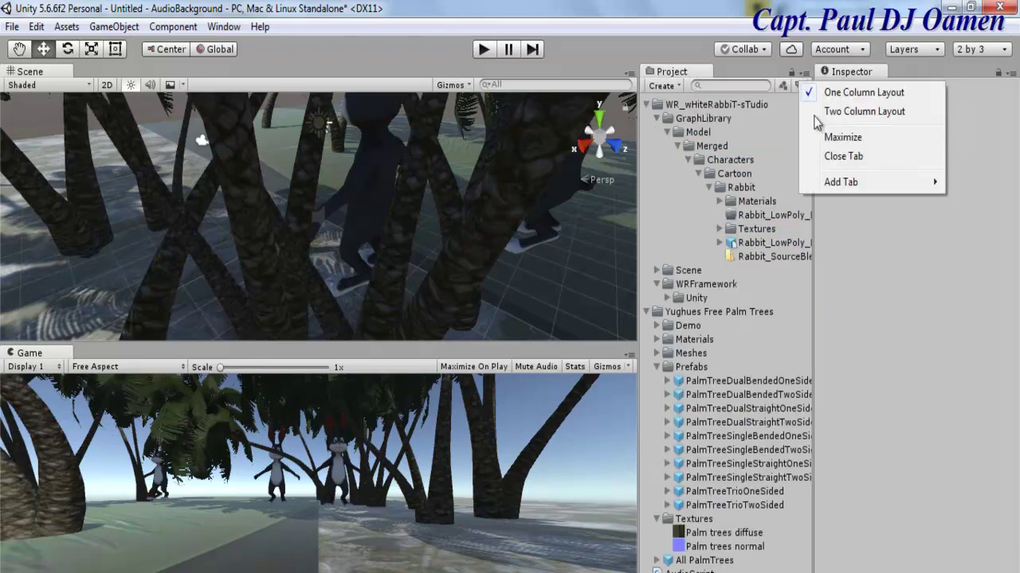
pyautogui.click(840, 157)
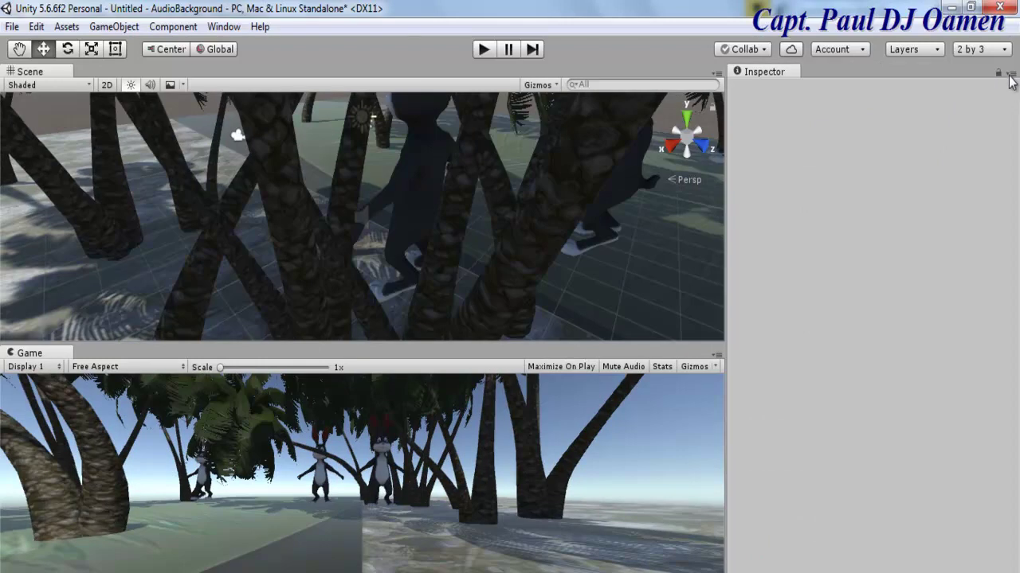
pyautogui.click(1010, 77)
pyautogui.click(979, 185)
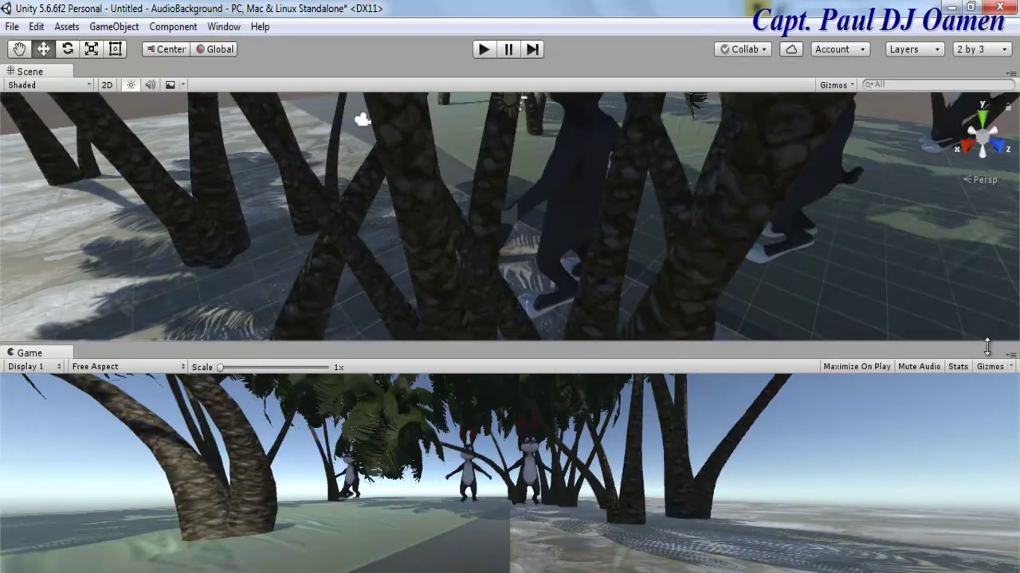
pyautogui.click(1009, 360)
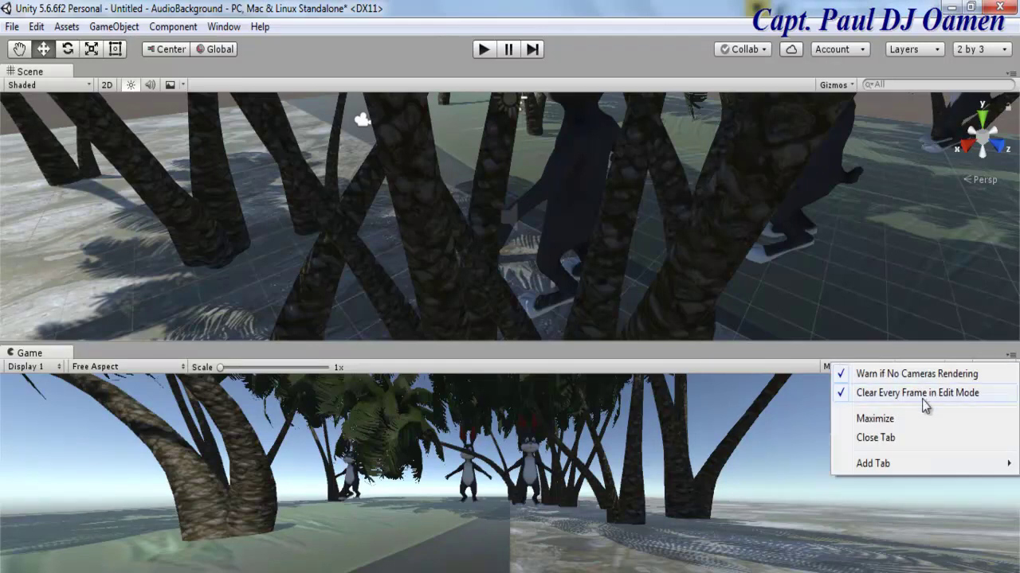
pyautogui.click(898, 443)
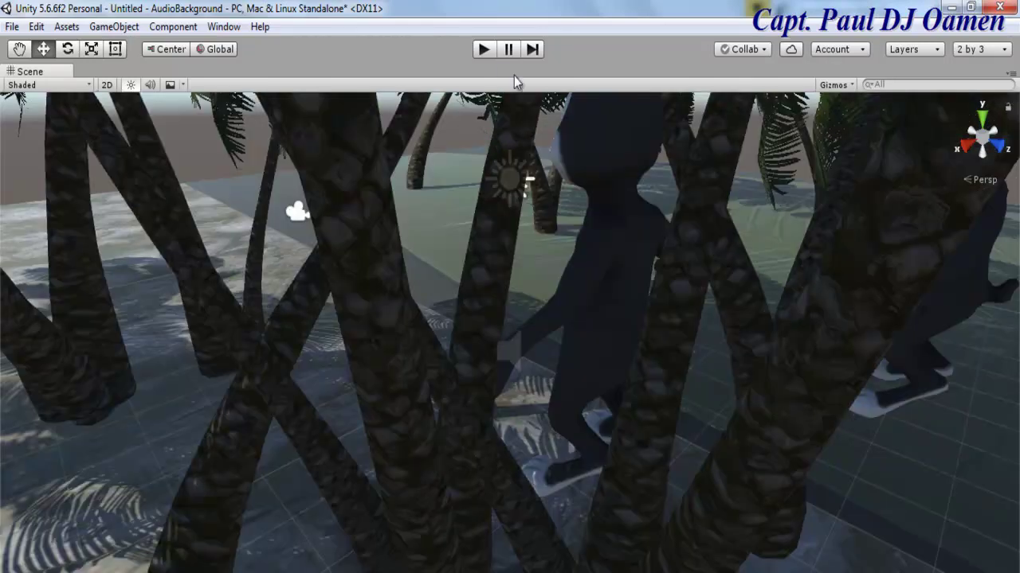
pyautogui.click(484, 49)
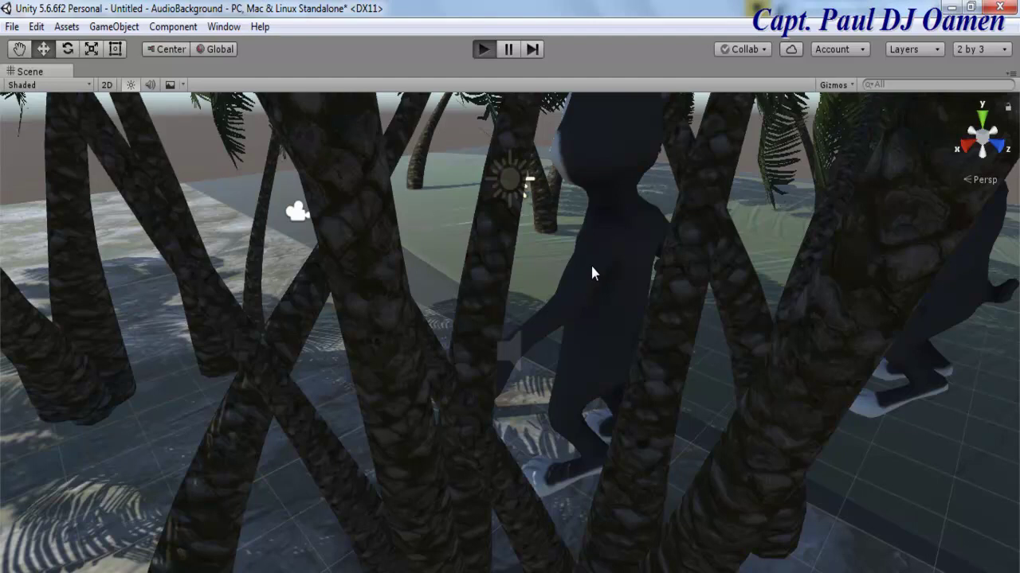